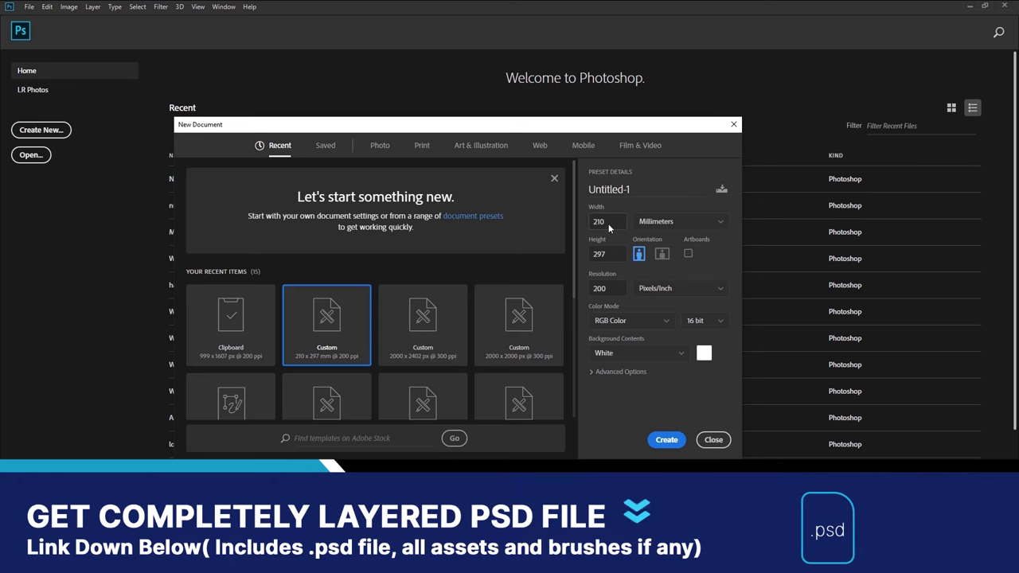
# Create a new A4 document, 210 × 297 mm at 200 pixels/inch.
pyautogui.click(609, 225)
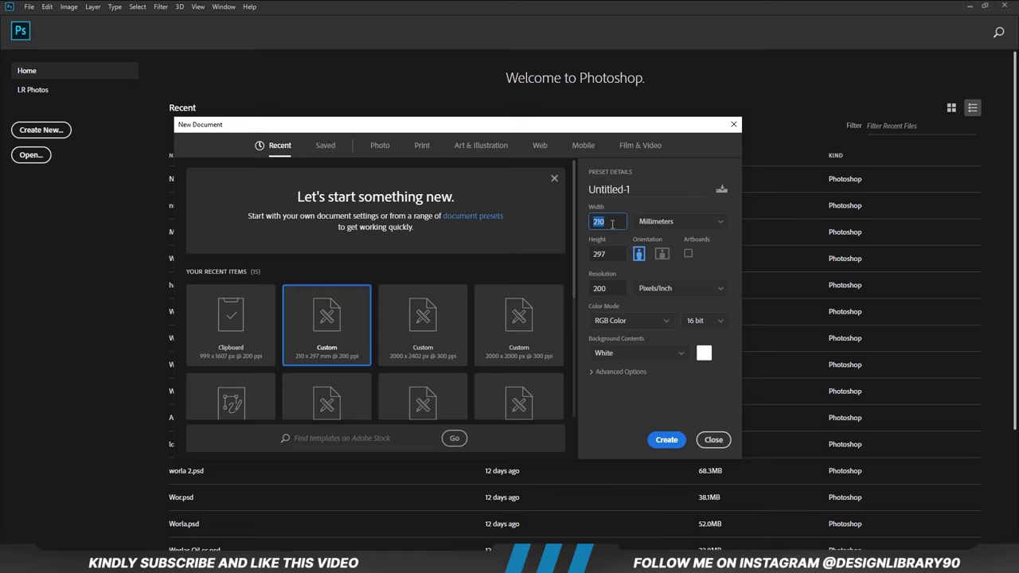
pyautogui.click(610, 255)
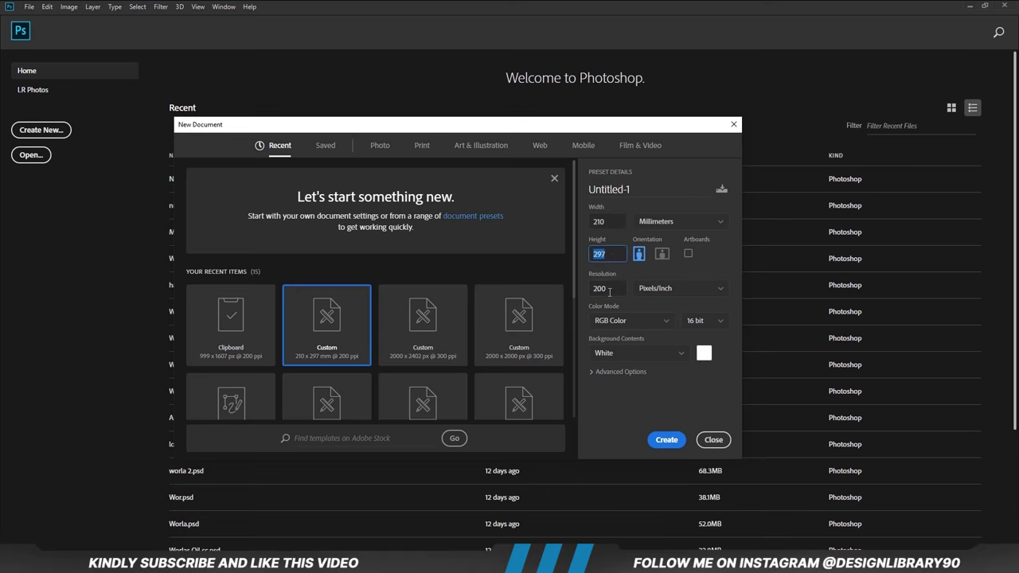
pyautogui.click(610, 291)
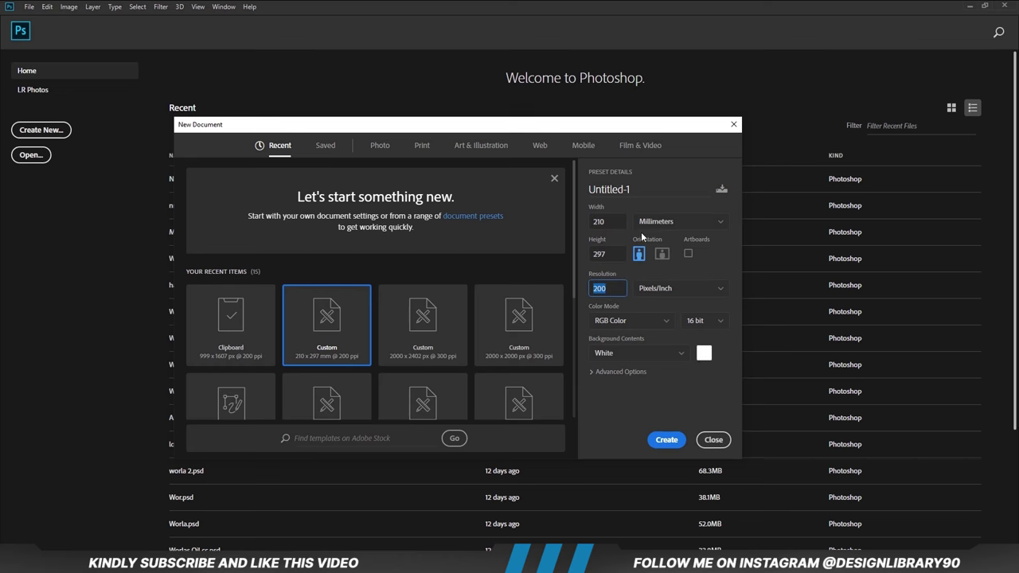
pyautogui.click(651, 440)
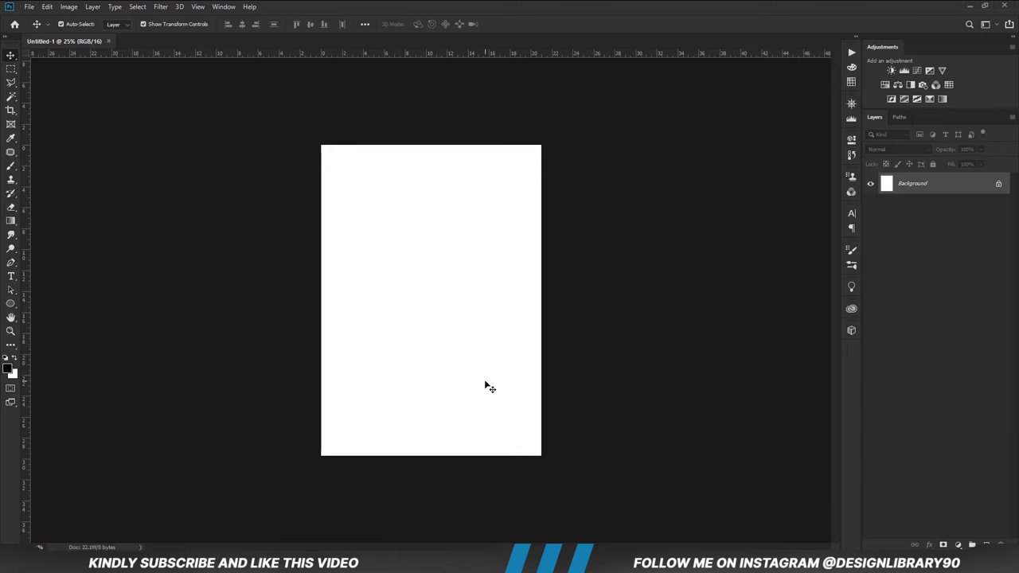
# Add a Solid Color fill layer and copy colour code 450102 from the notes.
pyautogui.click(961, 545)
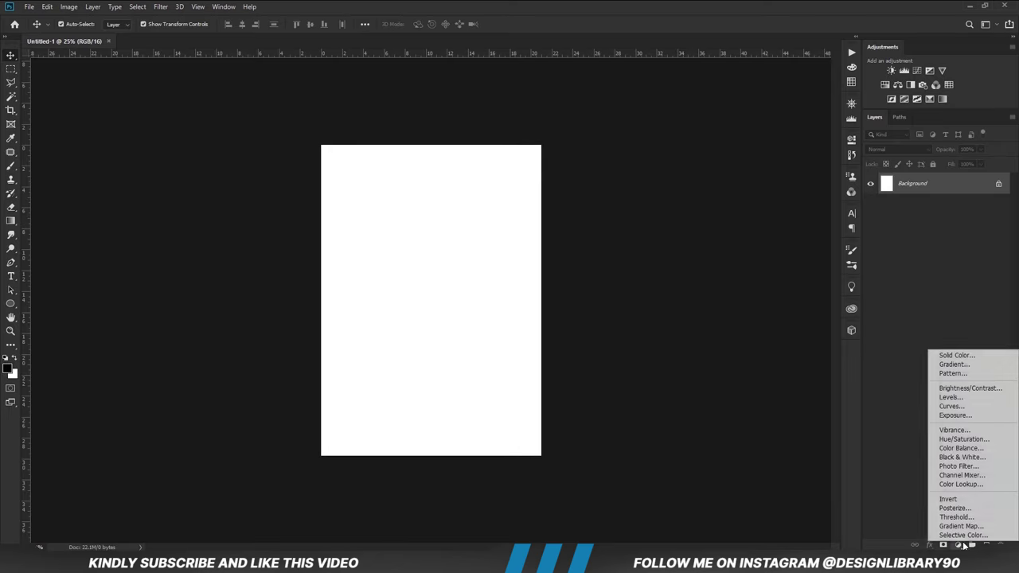
pyautogui.click(965, 362)
pyautogui.hotkey('alt', 'Tab')
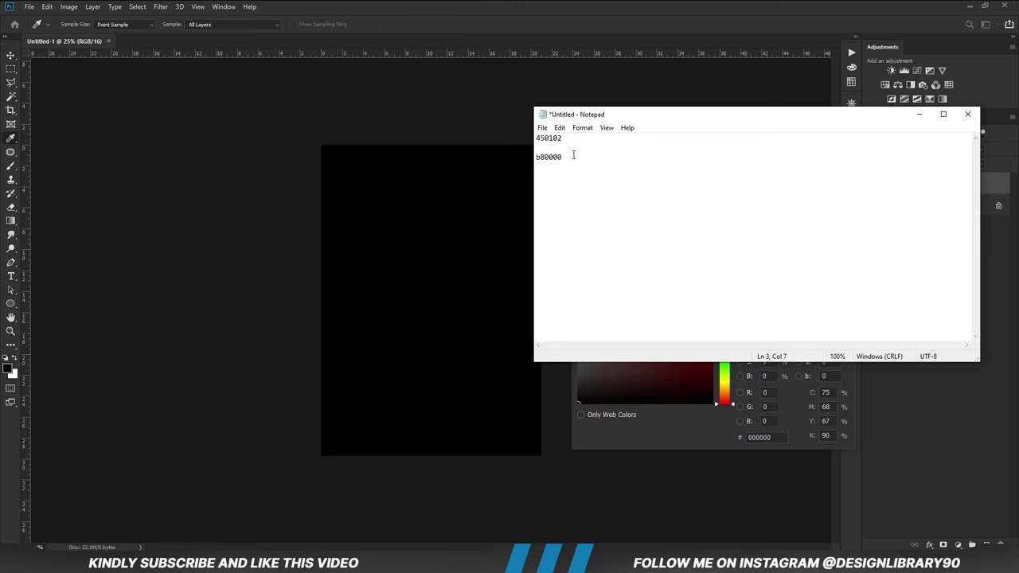
pyautogui.doubleClick(573, 139)
pyautogui.rightClick(548, 137)
pyautogui.click(574, 174)
pyautogui.hotkey('alt', 'Tab')
# Apply 450102 as the dark red fill colour and add an empty Layer 1 above.
pyautogui.rightClick(768, 450)
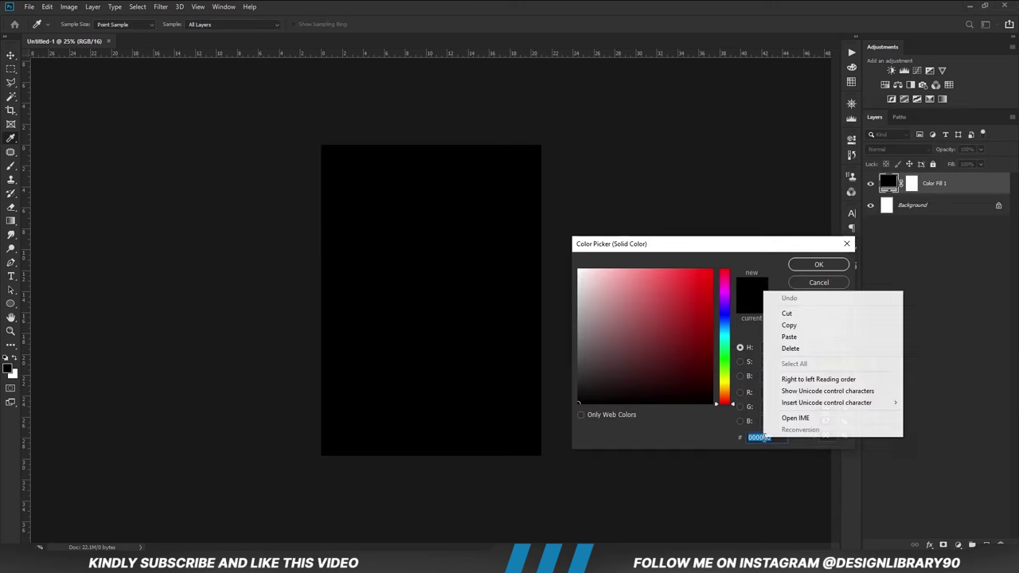
pyautogui.click(789, 335)
pyautogui.doubleClick(783, 438)
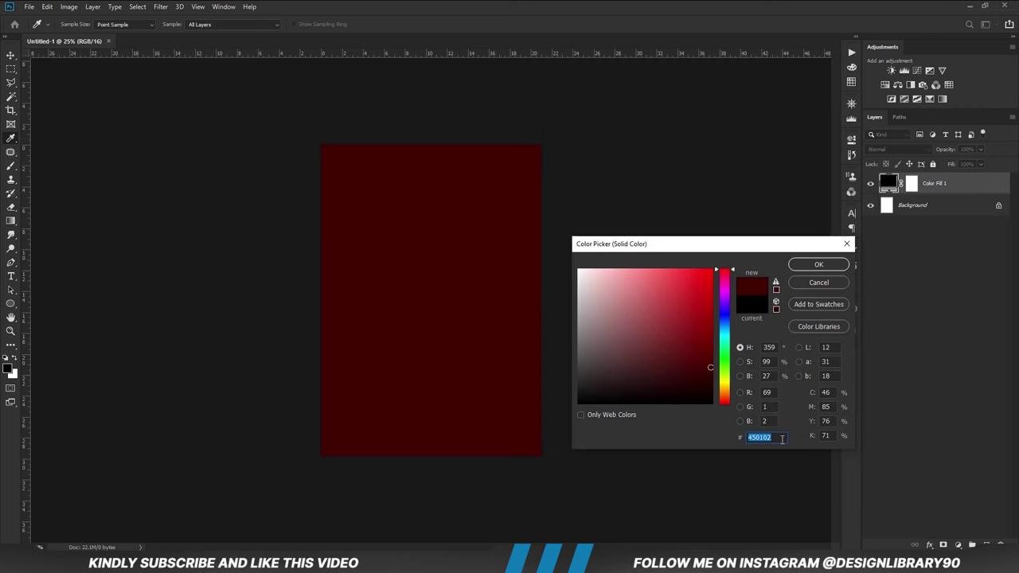
pyautogui.click(809, 265)
pyautogui.scroll(1, 550, 359)
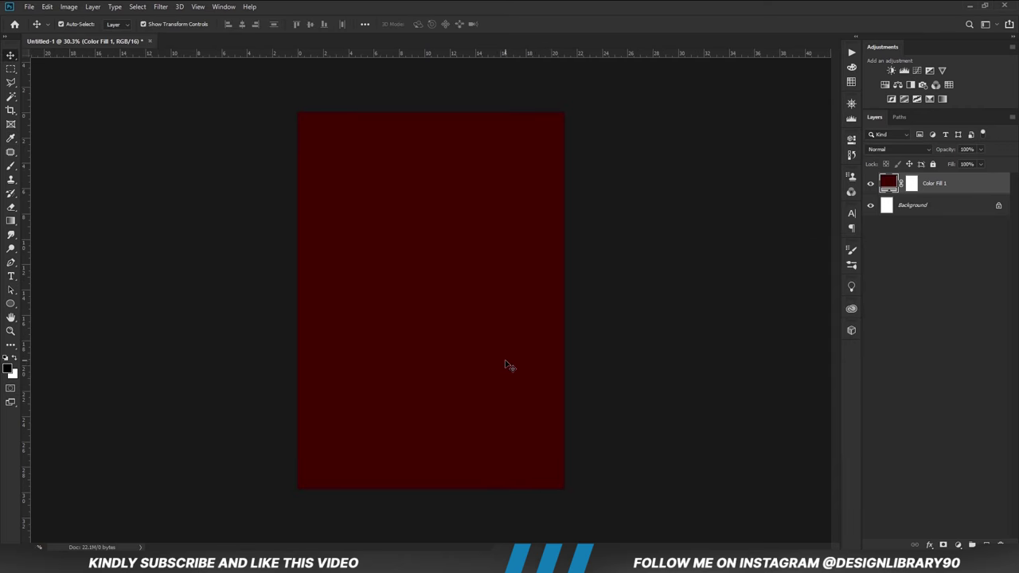
pyautogui.hotkey('ctrl', 'shift', 'alt', 'n')
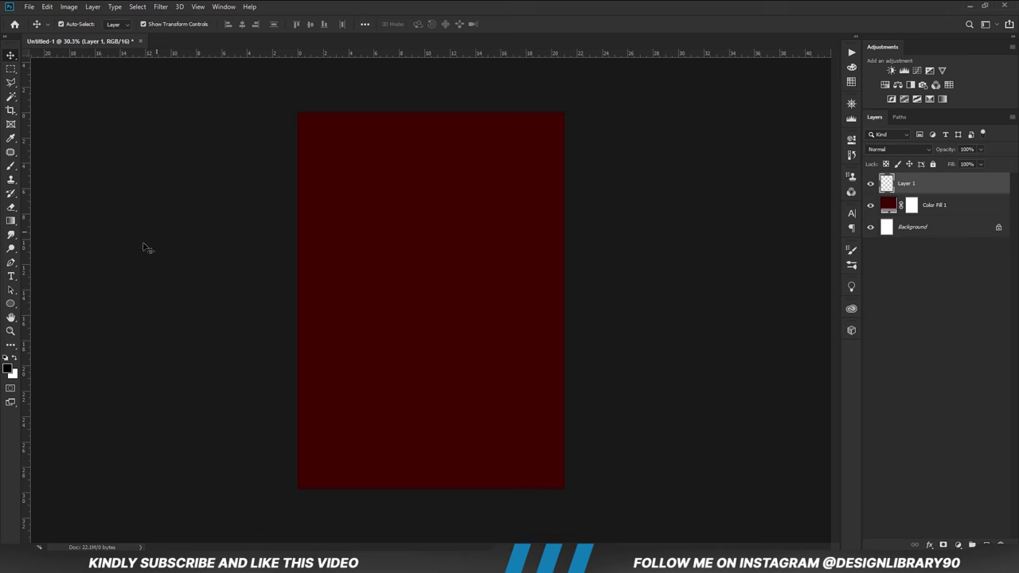
# Choose the Brush tool and copy colour code b80000 from the notes.
pyautogui.click(10, 166)
pyautogui.click(50, 164)
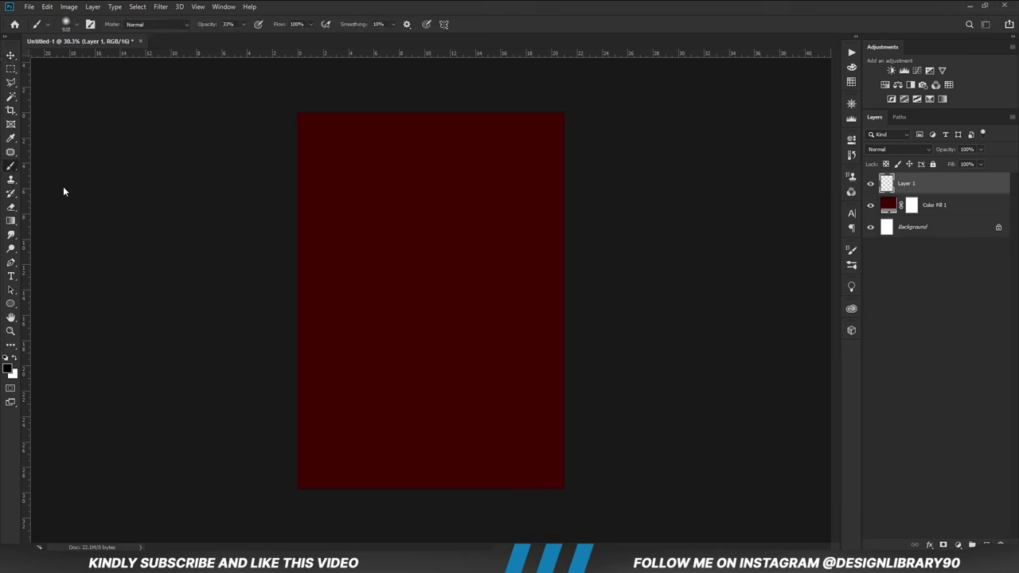
pyautogui.click(9, 368)
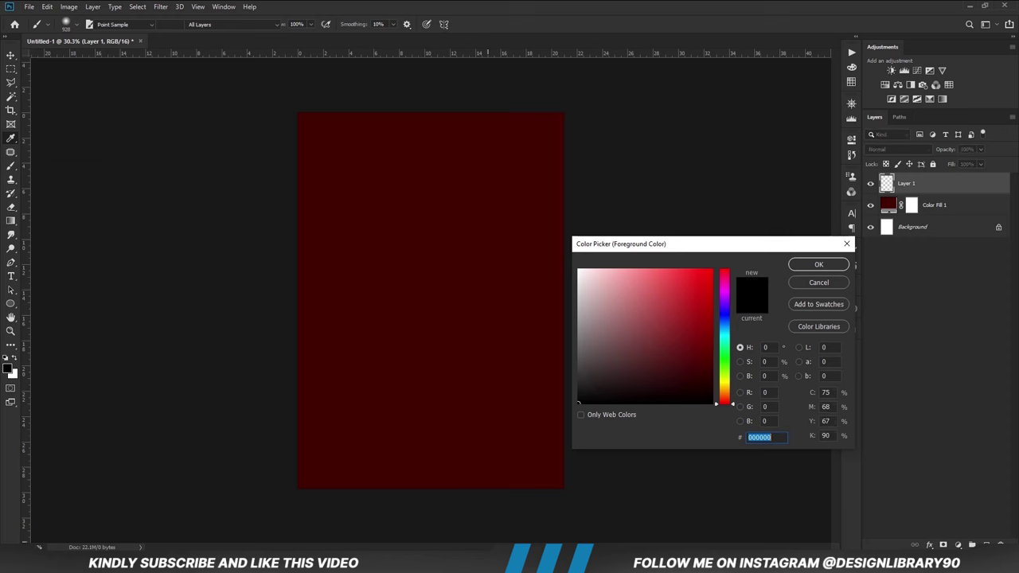
pyautogui.hotkey('alt', 'Tab')
pyautogui.doubleClick(573, 157)
pyautogui.rightClick(558, 154)
pyautogui.click(586, 191)
# Set the foreground colour to bright red b80000.
pyautogui.click(760, 437)
pyautogui.rightClick(764, 437)
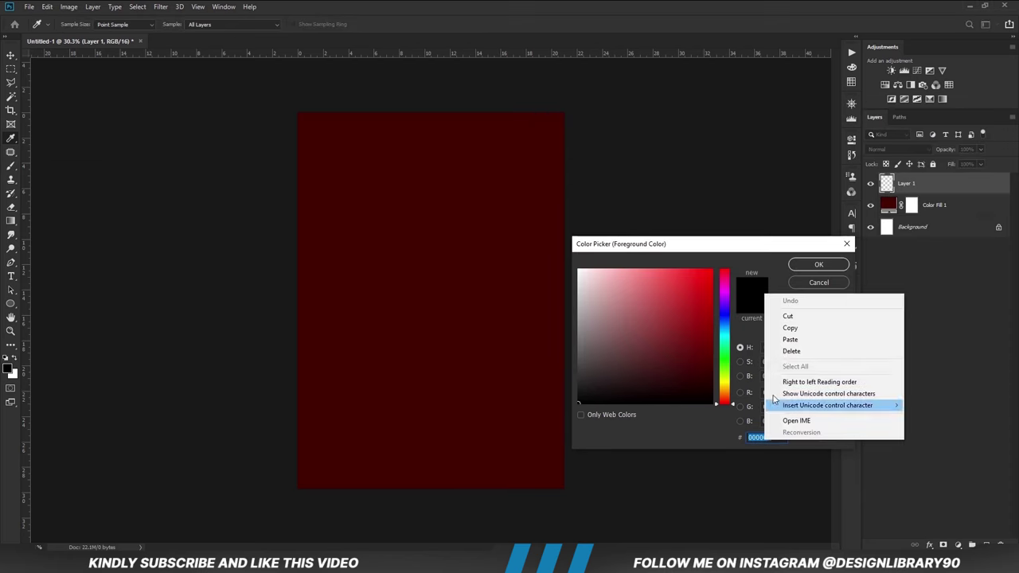
pyautogui.click(797, 340)
pyautogui.doubleClick(780, 435)
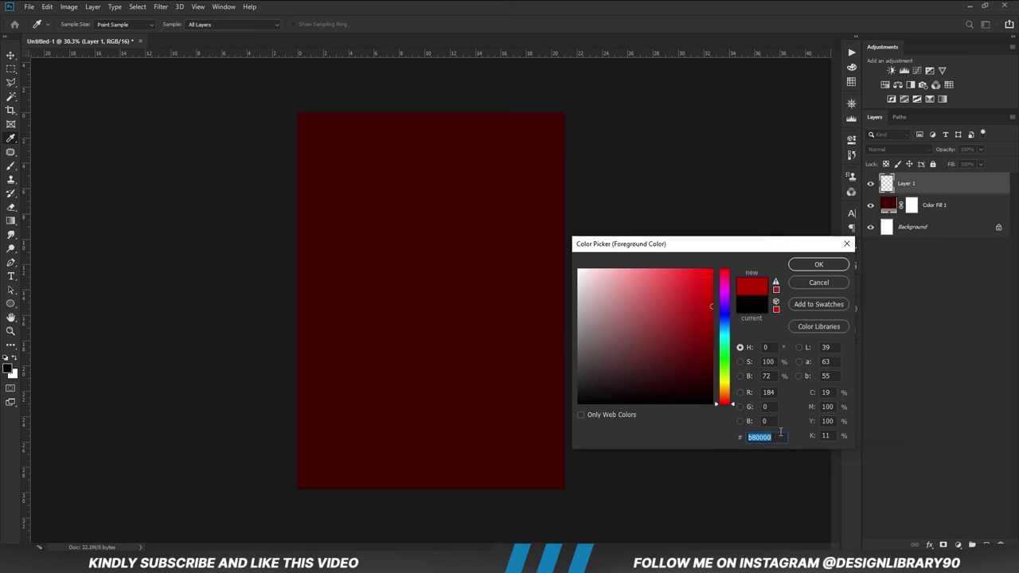
pyautogui.click(801, 267)
# Enlarge the soft brush to 1100 and paint a diagonal red band on Layer 1.
pyautogui.press(']')
pyautogui.press(']')
pyautogui.click(242, 25)
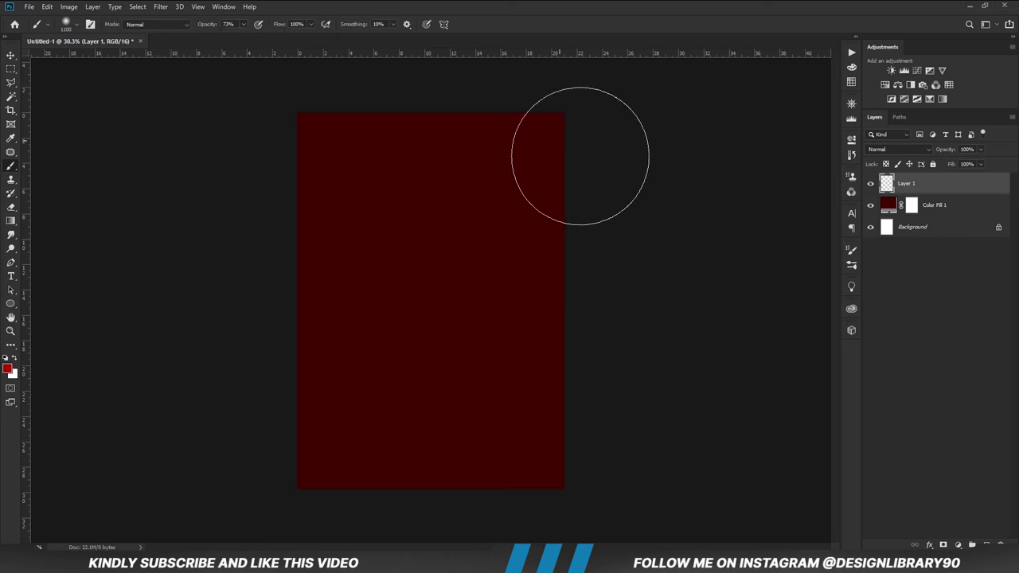
pyautogui.moveTo(575, 137); pyautogui.dragTo(284, 530)
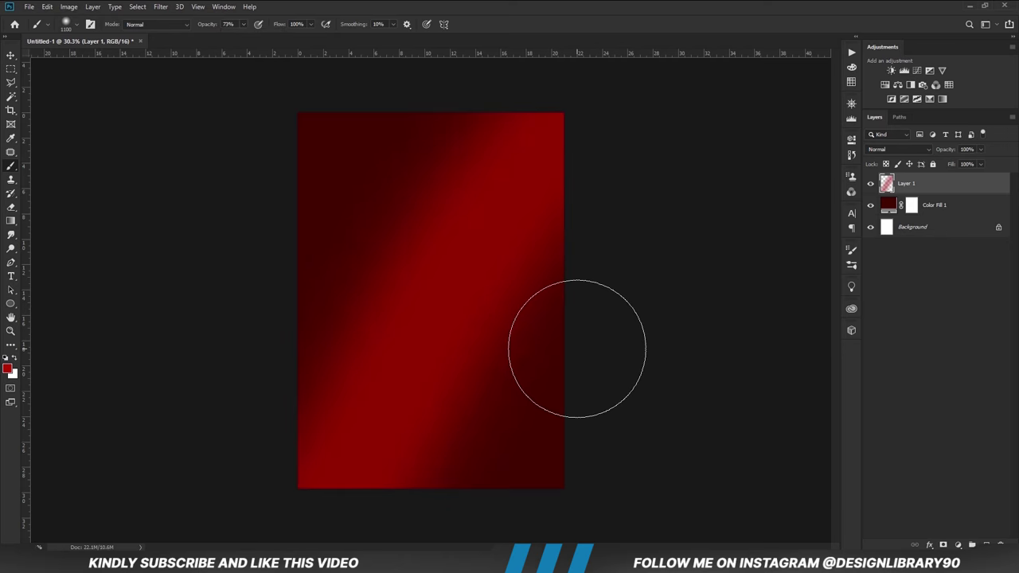
pyautogui.press('v')
pyautogui.click(871, 183)
pyautogui.click(871, 183)
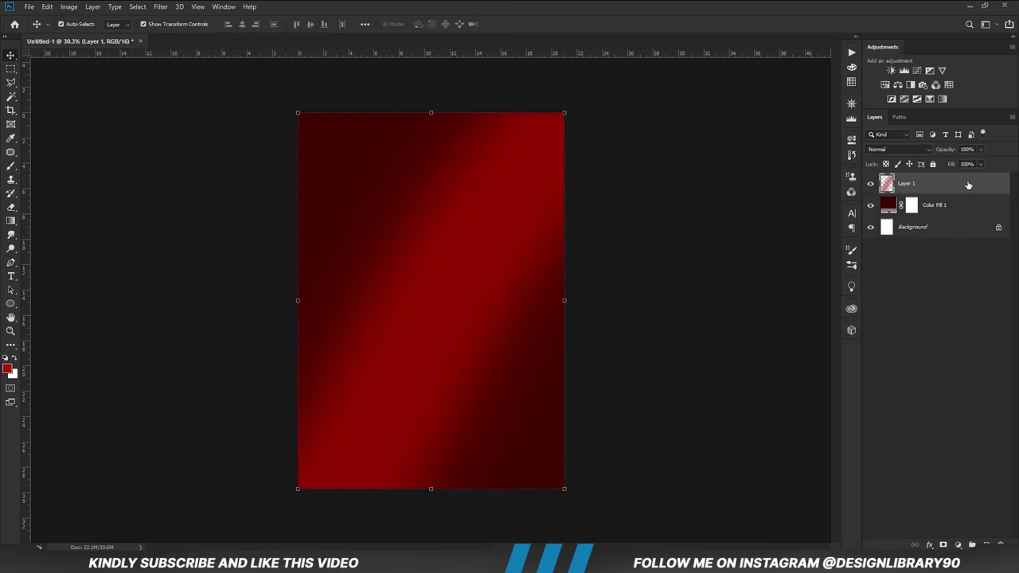
# Duplicate Layer 1 and set the copy's blend mode to Linear Dodge (Add).
pyautogui.click(982, 149)
pyautogui.hotkey('ctrl', 'j')
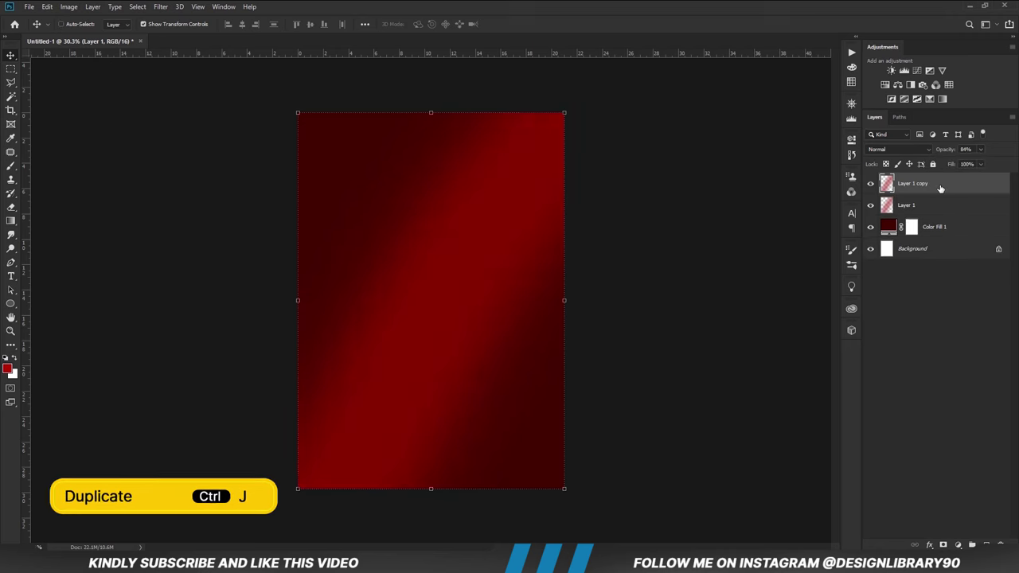
pyautogui.click(907, 149)
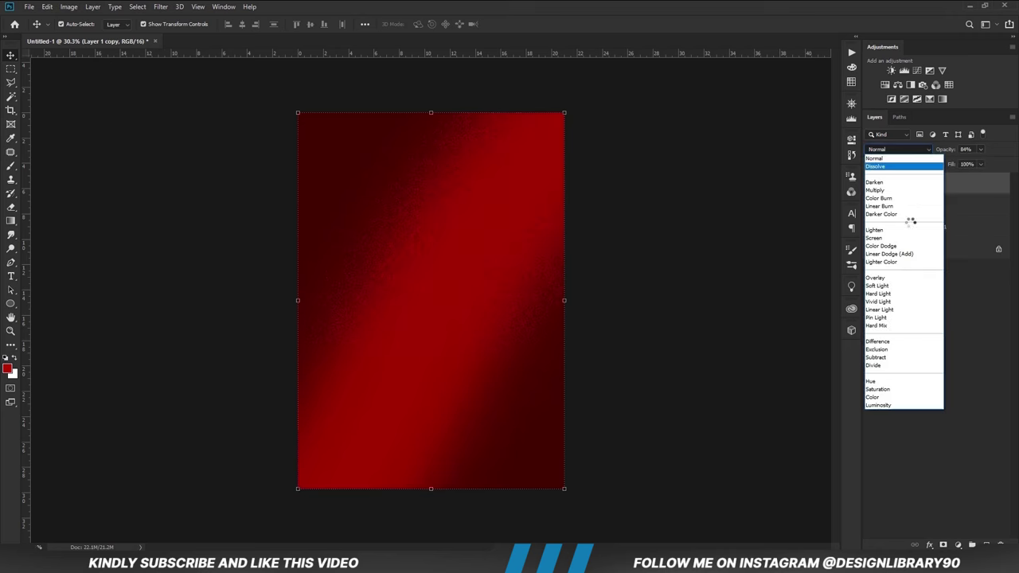
pyautogui.click(912, 255)
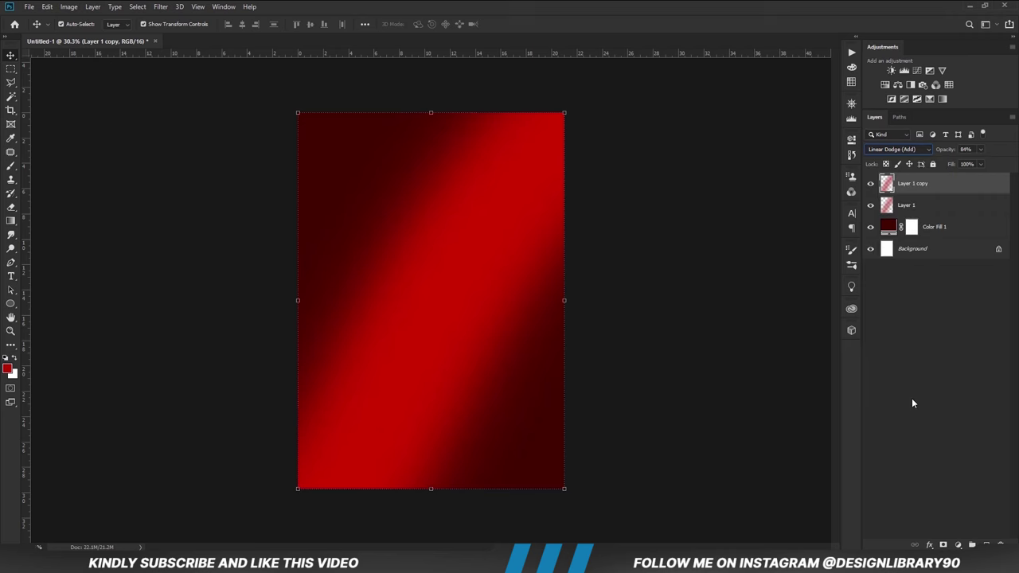
# Mask out part of the brightened band on Layer 1 copy with a smaller brush.
pyautogui.click(943, 545)
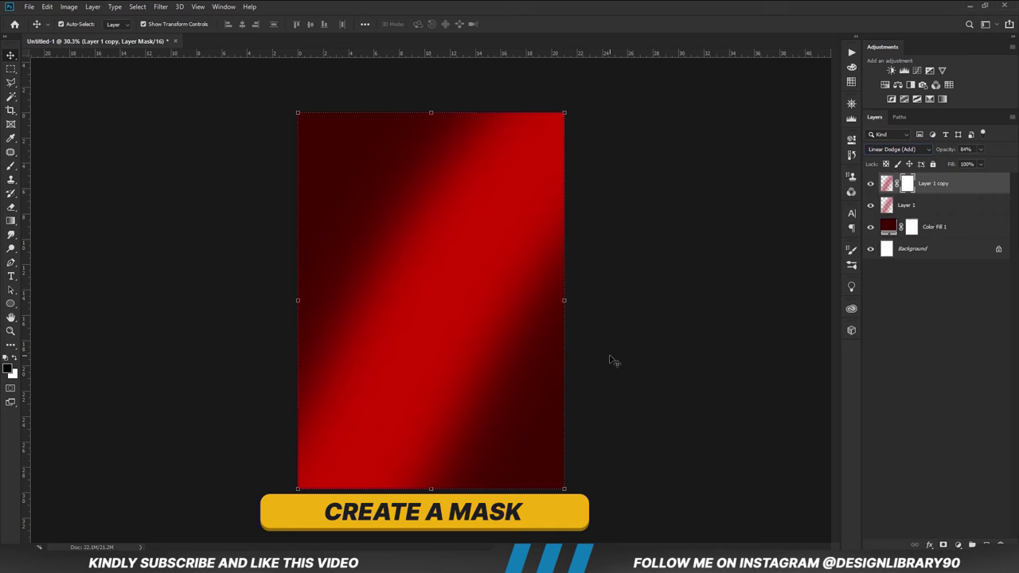
pyautogui.press('b')
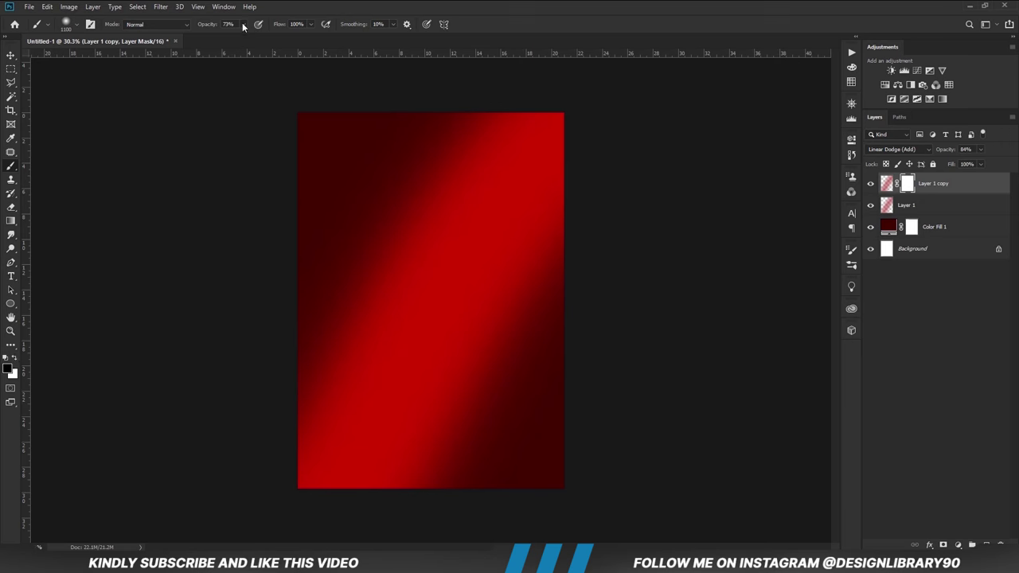
pyautogui.press('[')
pyautogui.press('[')
pyautogui.moveTo(538, 129); pyautogui.dragTo(378, 199)
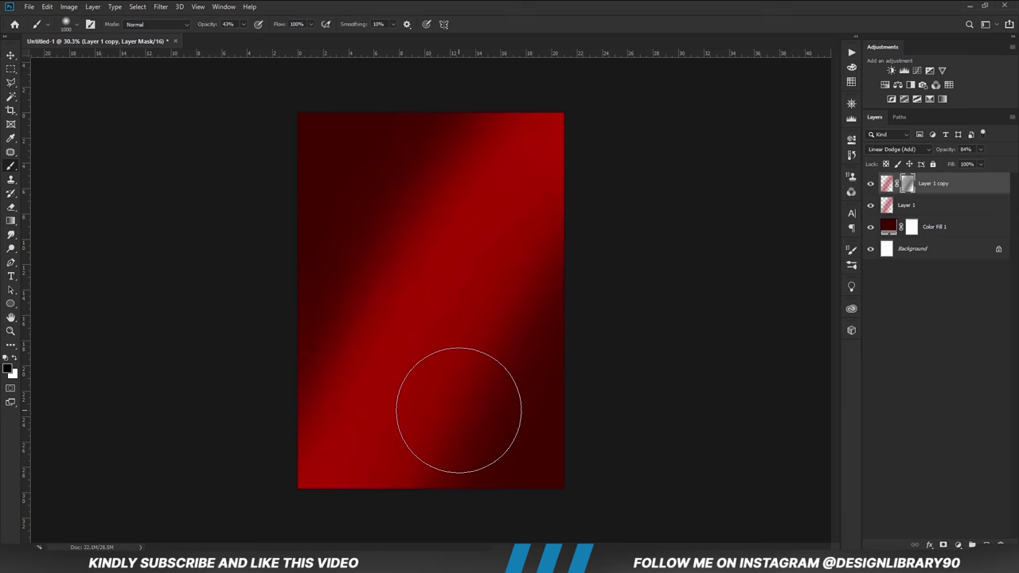
pyautogui.click(870, 184)
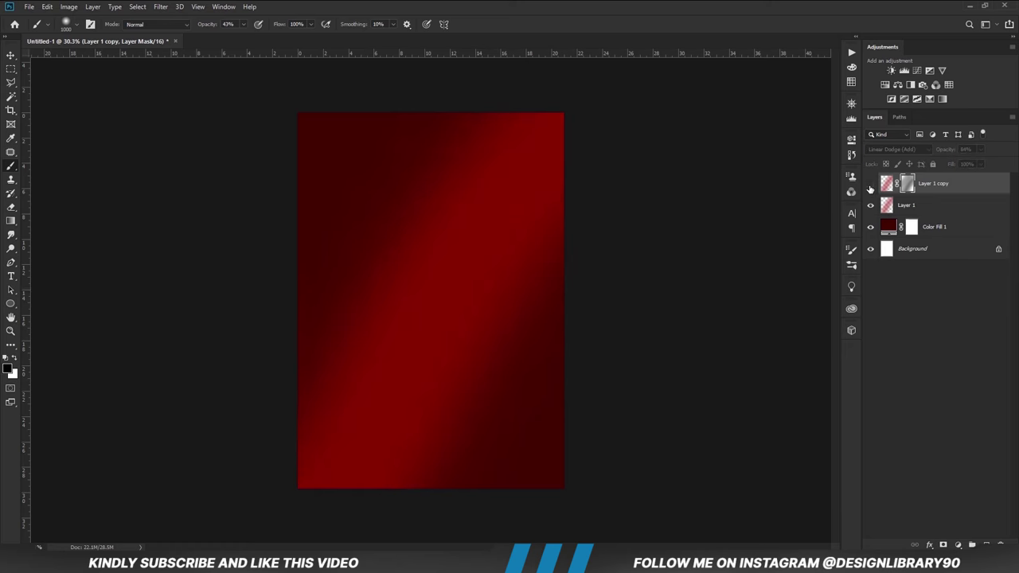
pyautogui.click(870, 184)
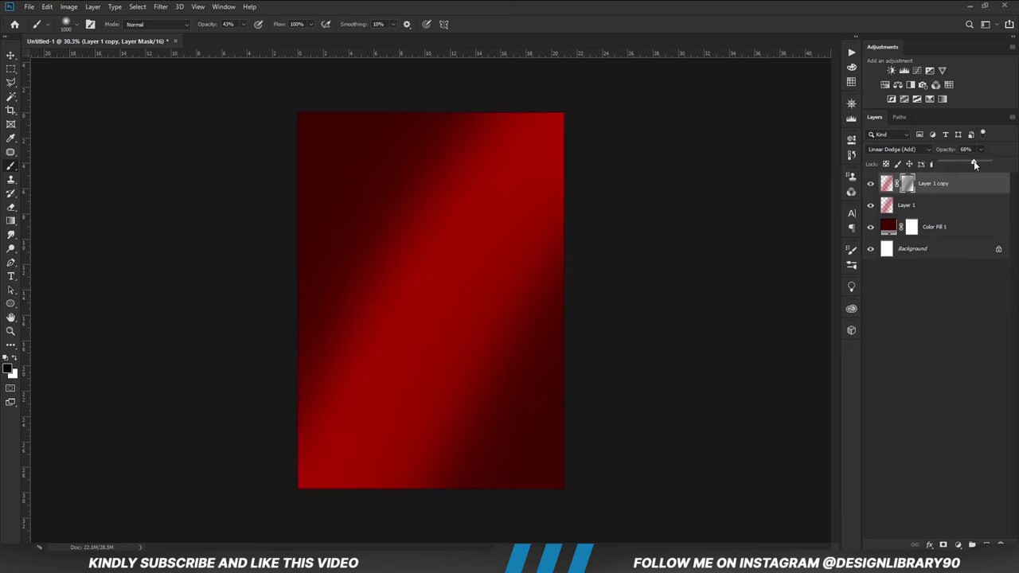
pyautogui.press('v')
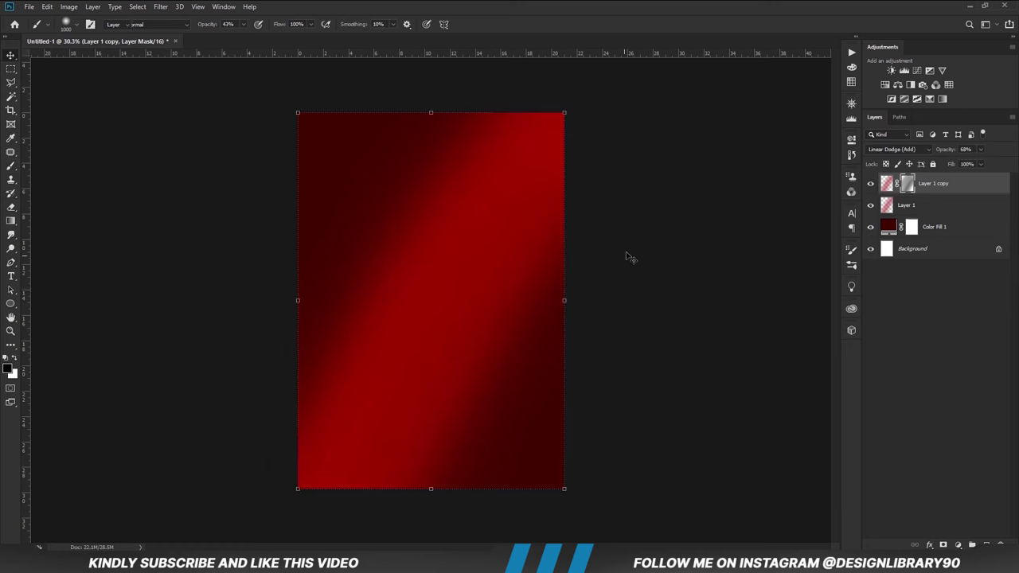
pyautogui.click(638, 239)
pyautogui.click(29, 6)
pyautogui.moveTo(50, 69)
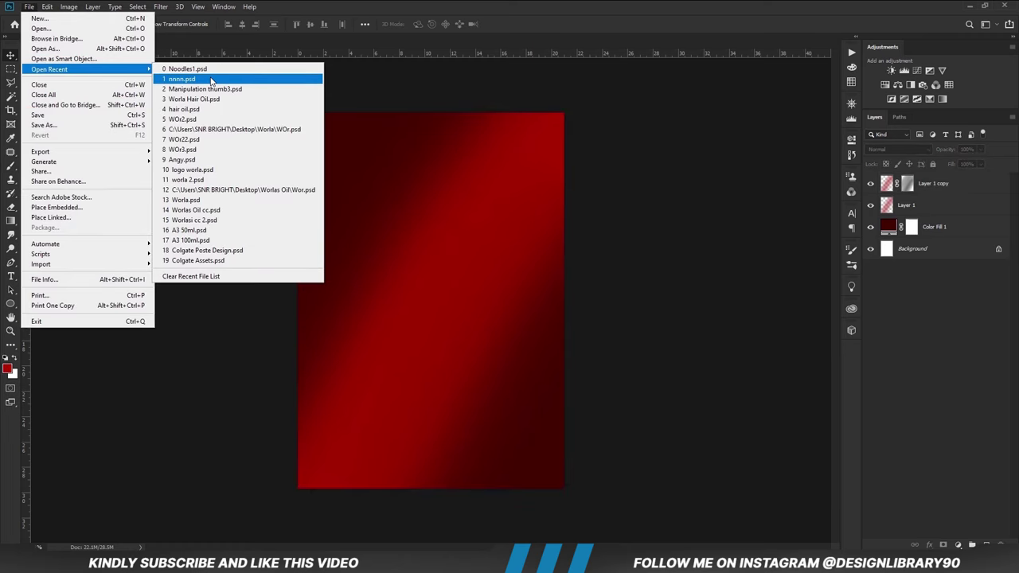
# Bring the smoke, 3 and Noodles layers from nnnn.psd in, hide smoke, raise the cup.
pyautogui.click(208, 78)
pyautogui.keyDown('shift'); pyautogui.click(929, 230); pyautogui.keyUp('shift')
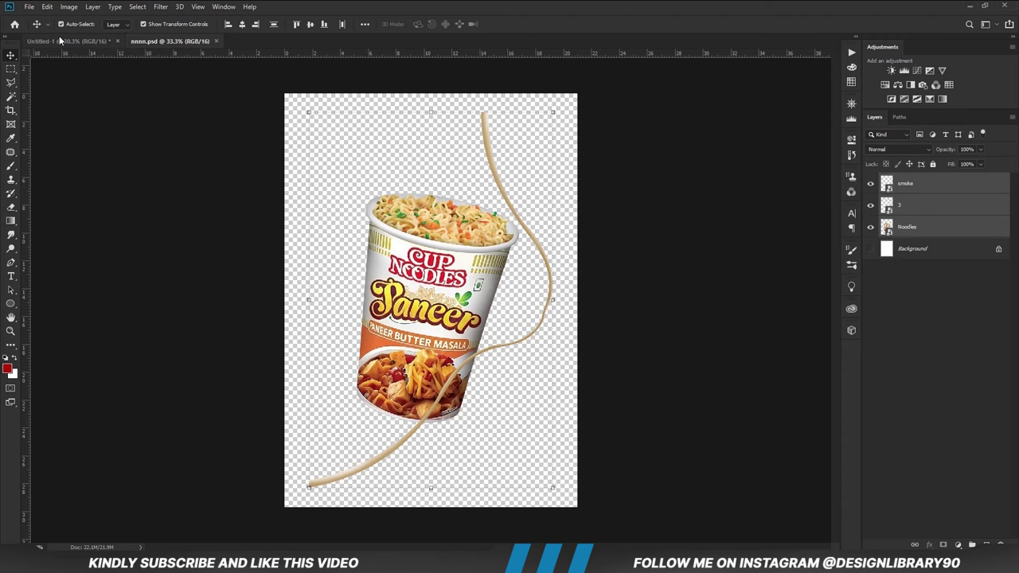
pyautogui.moveTo(60, 40); pyautogui.dragTo(494, 279)
pyautogui.click(871, 184)
pyautogui.hotkey('ctrl', '-')
pyautogui.moveTo(398, 324); pyautogui.dragTo(426, 270)
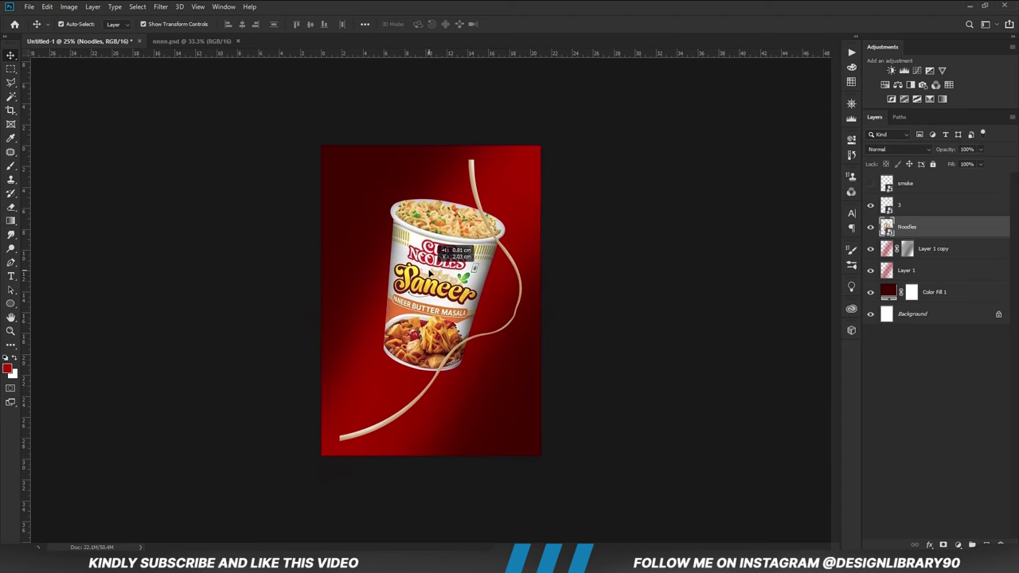
pyautogui.click(613, 277)
# Nudge noodle strand layer 3 slightly higher and scale it to about 102%.
pyautogui.click(917, 207)
pyautogui.hotkey('ctrl', 't')
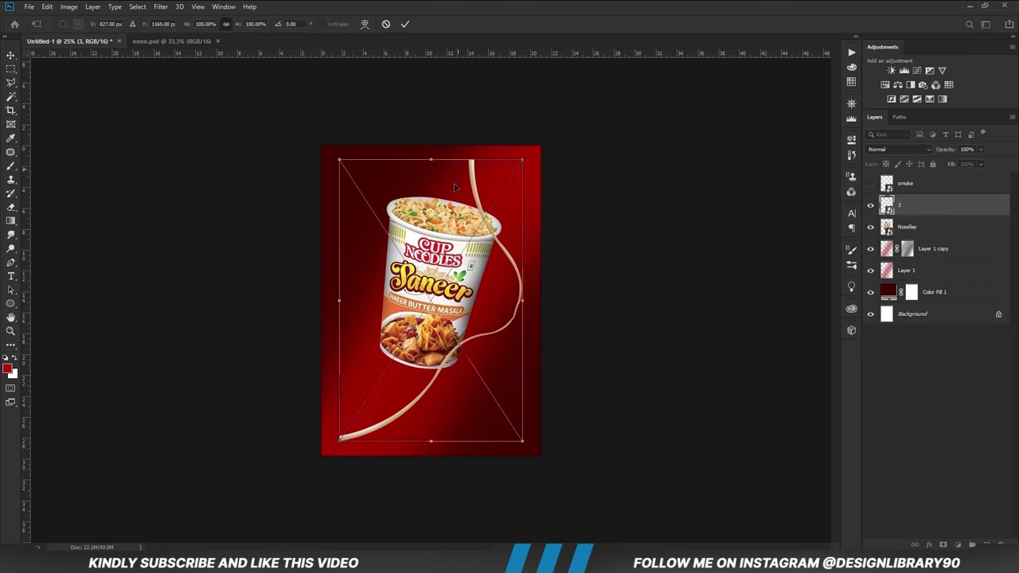
pyautogui.moveTo(431, 298); pyautogui.dragTo(420, 267)
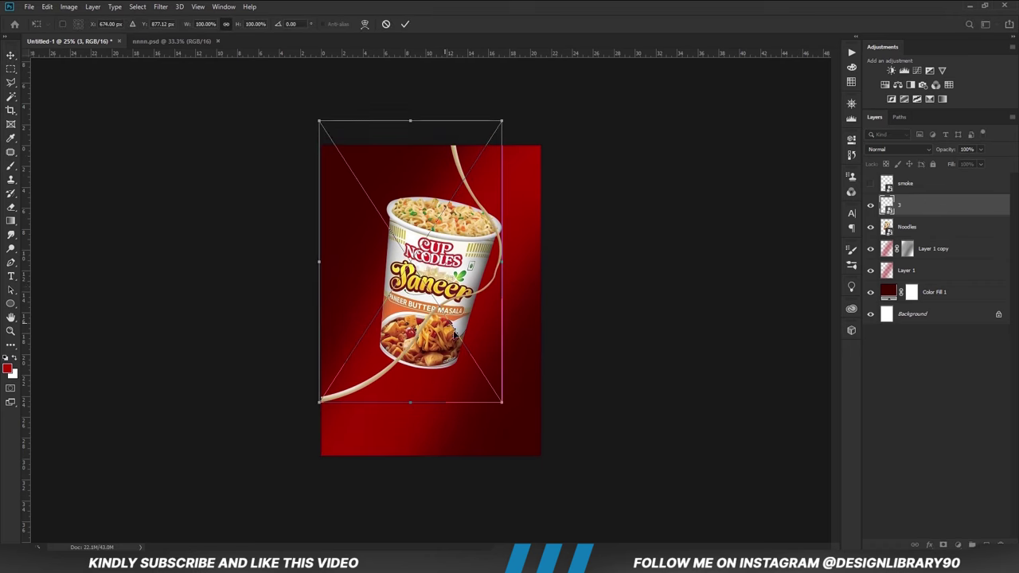
pyautogui.moveTo(475, 366); pyautogui.dragTo(476, 387)
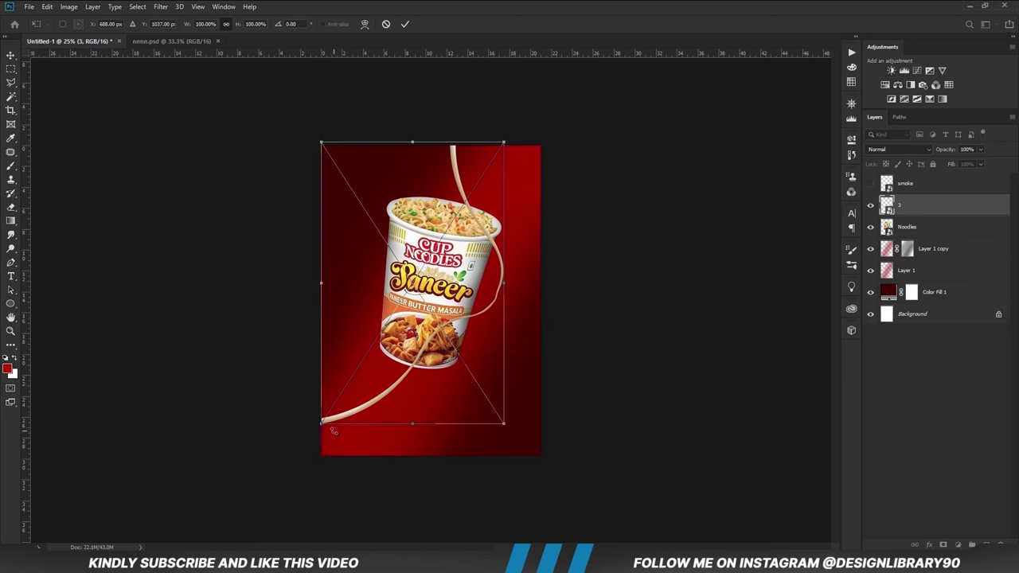
pyautogui.hotkey('shift', 'Up')
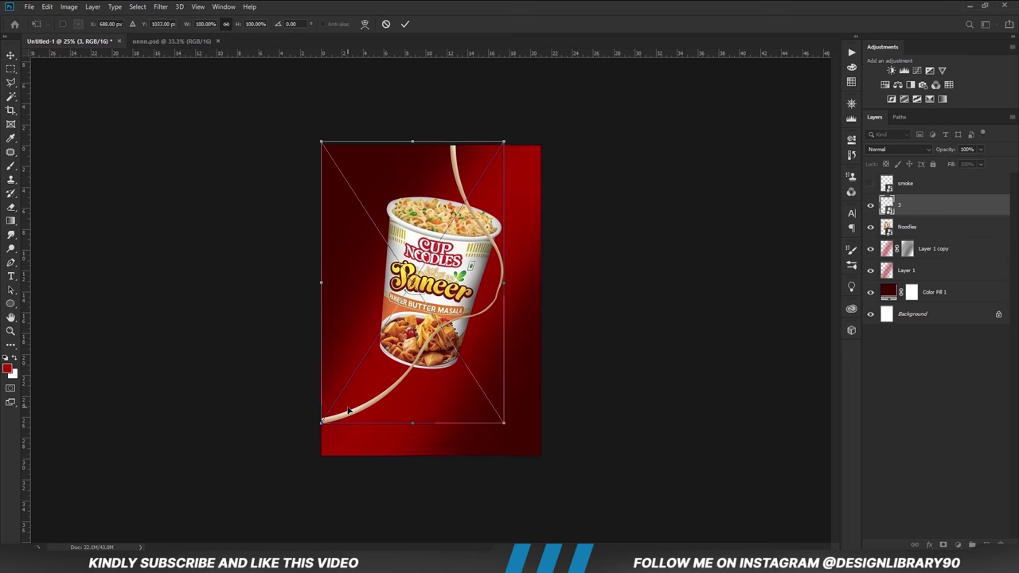
pyautogui.hotkey('shift', 'Up')
pyautogui.hotkey('shift', 'Up')
pyautogui.moveTo(322, 418); pyautogui.dragTo(312, 421)
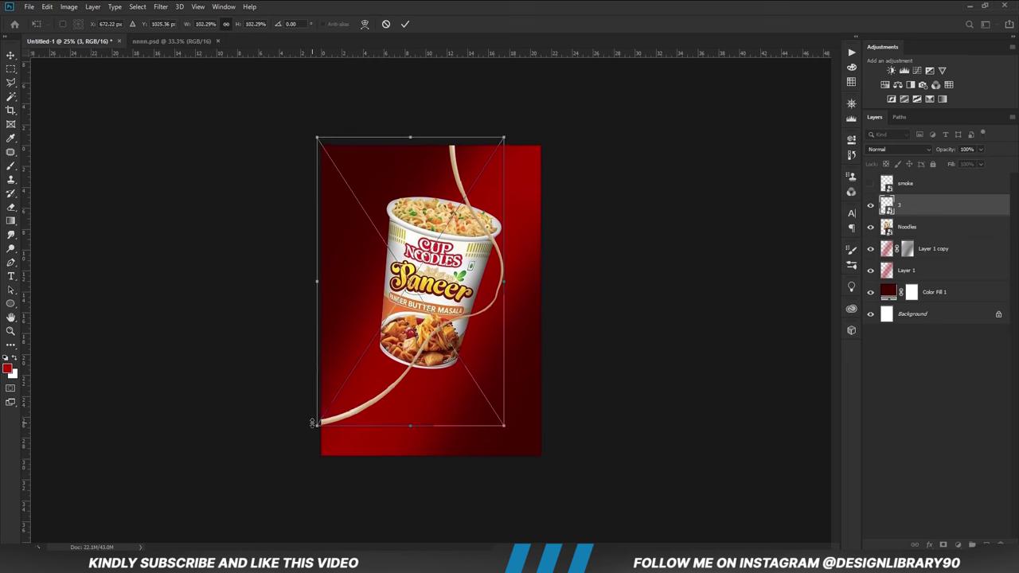
pyautogui.press('Up')
pyautogui.press('Up')
pyautogui.press('Up')
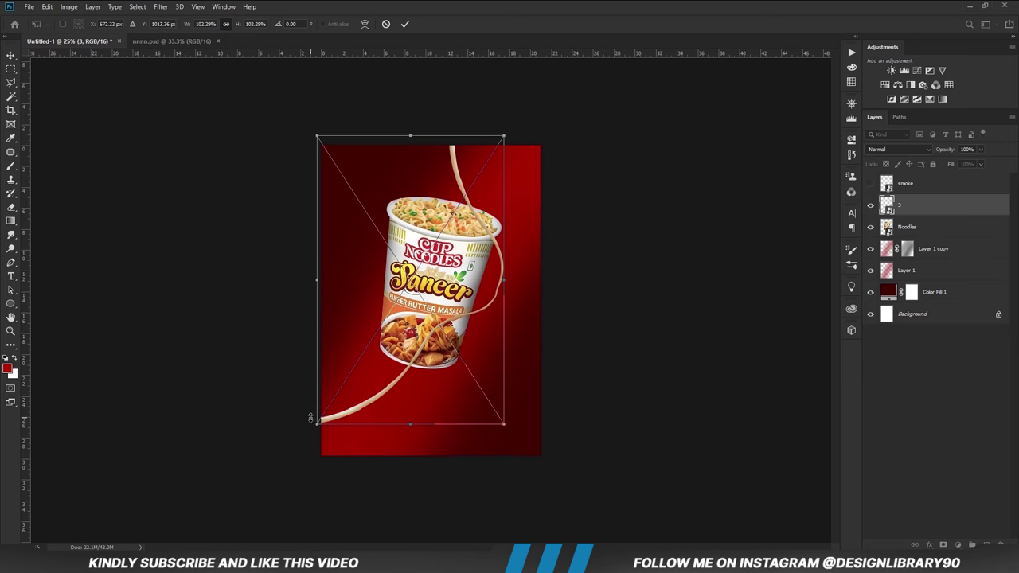
pyautogui.press('Return')
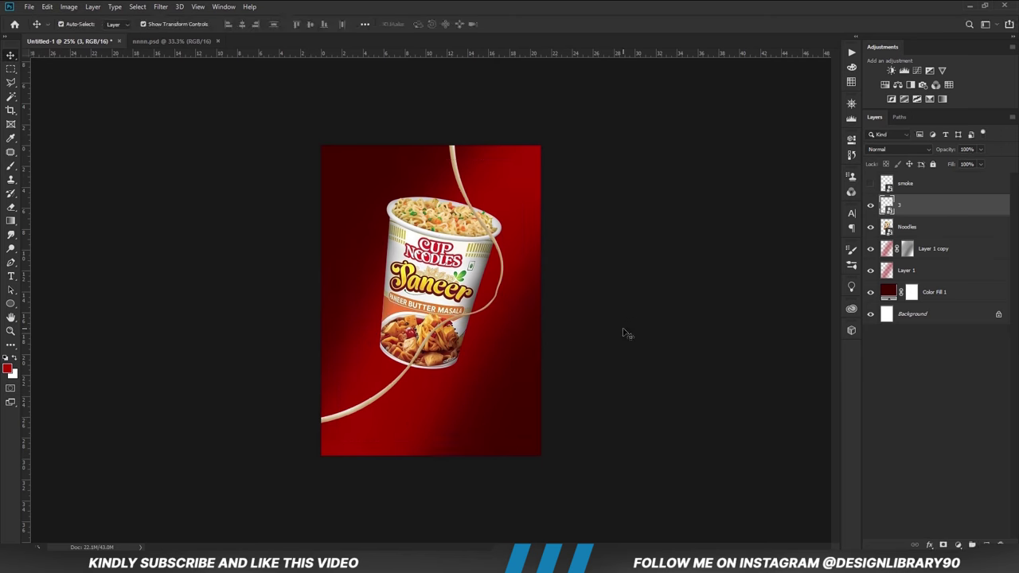
pyautogui.click(761, 322)
pyautogui.click(925, 214)
# Duplicate the noodle strand, rotate the copy about 102° and place it across the lower cup.
pyautogui.hotkey('ctrl', 'j')
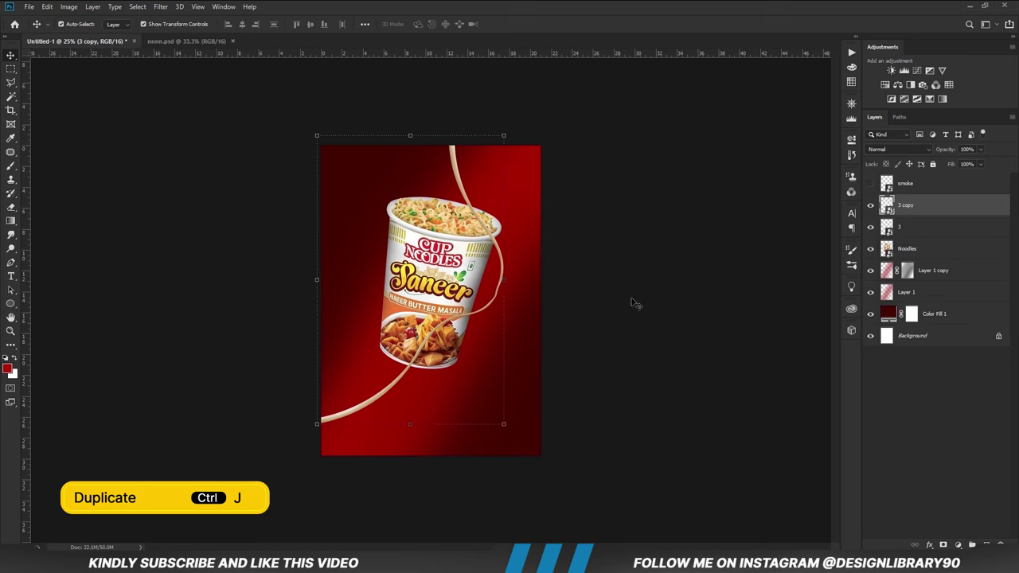
pyautogui.moveTo(496, 101)
pyautogui.mouseDown()
pyautogui.moveTo(558, 164)
pyautogui.moveTo(587, 375)
pyautogui.moveTo(556, 400)
pyautogui.mouseUp()
pyautogui.moveTo(406, 353)
pyautogui.mouseDown()
pyautogui.moveTo(415, 319)
pyautogui.moveTo(420, 329)
pyautogui.mouseUp()
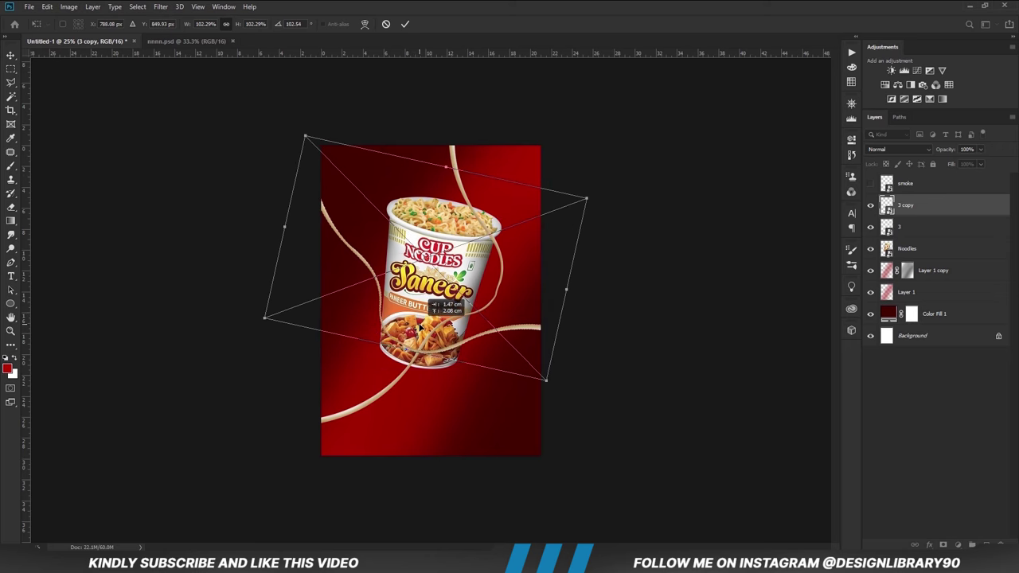
pyautogui.moveTo(420, 327); pyautogui.dragTo(420, 327)
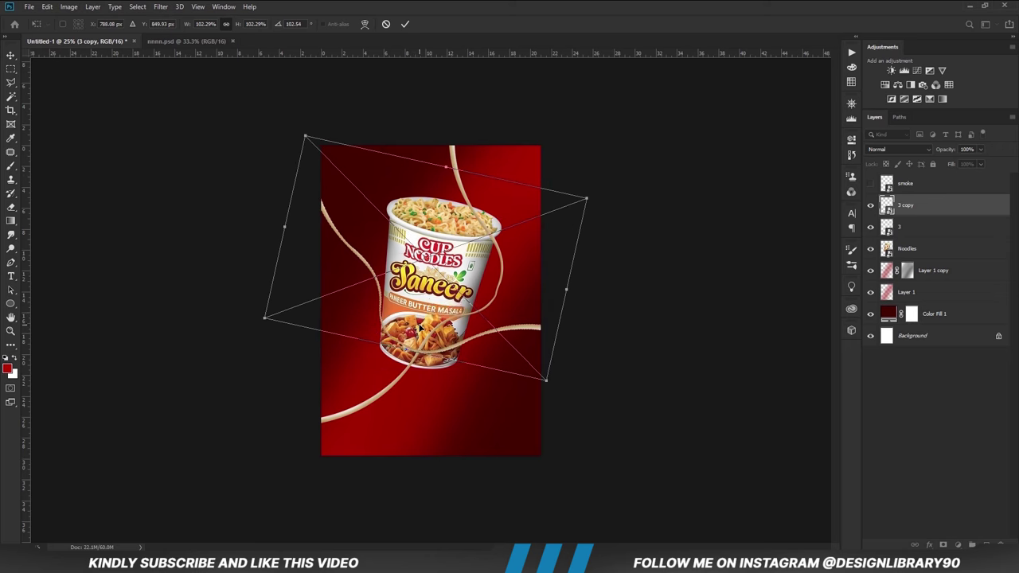
pyautogui.press('Left')
pyautogui.press('Left')
pyautogui.press('Left')
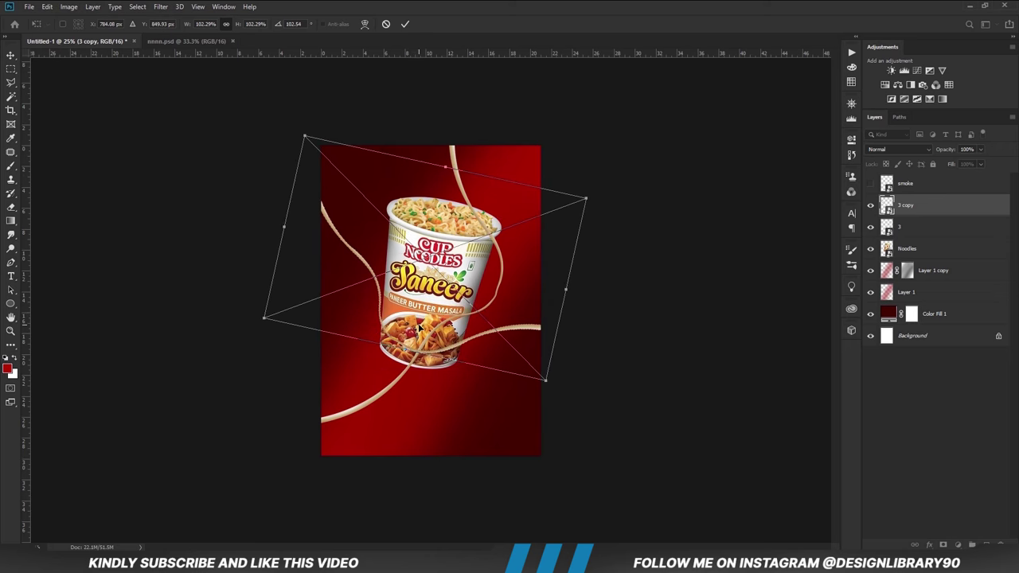
pyautogui.press('Return')
pyautogui.press('Return')
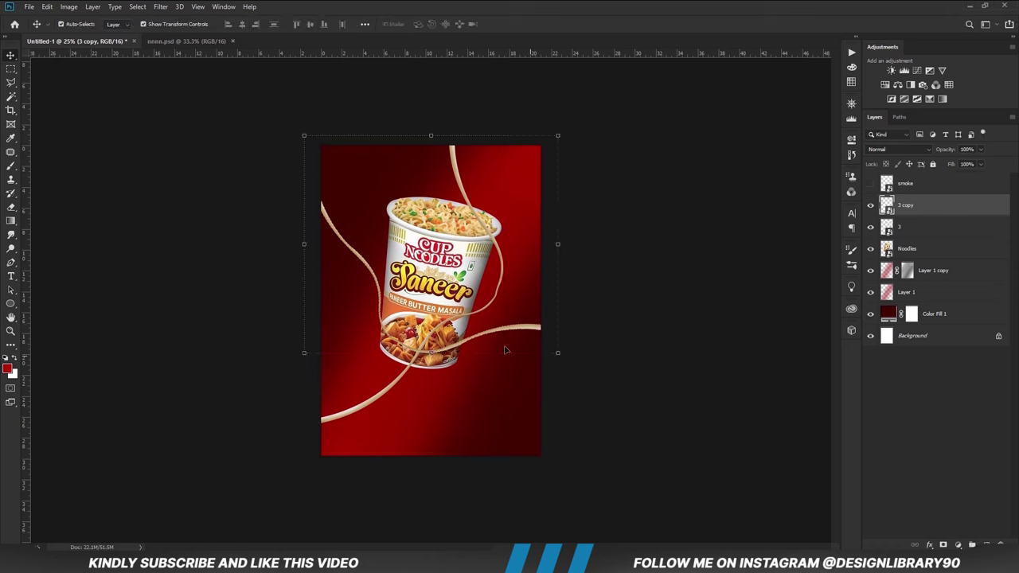
pyautogui.click(633, 391)
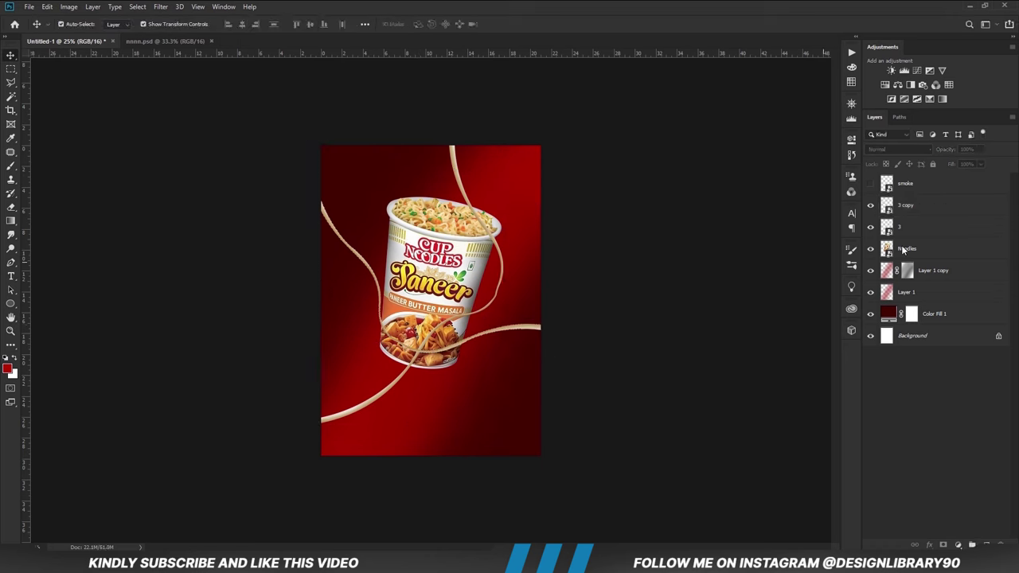
pyautogui.click(870, 185)
# Scale the smoke layer to about 57% and position the steam above the cup.
pyautogui.click(921, 186)
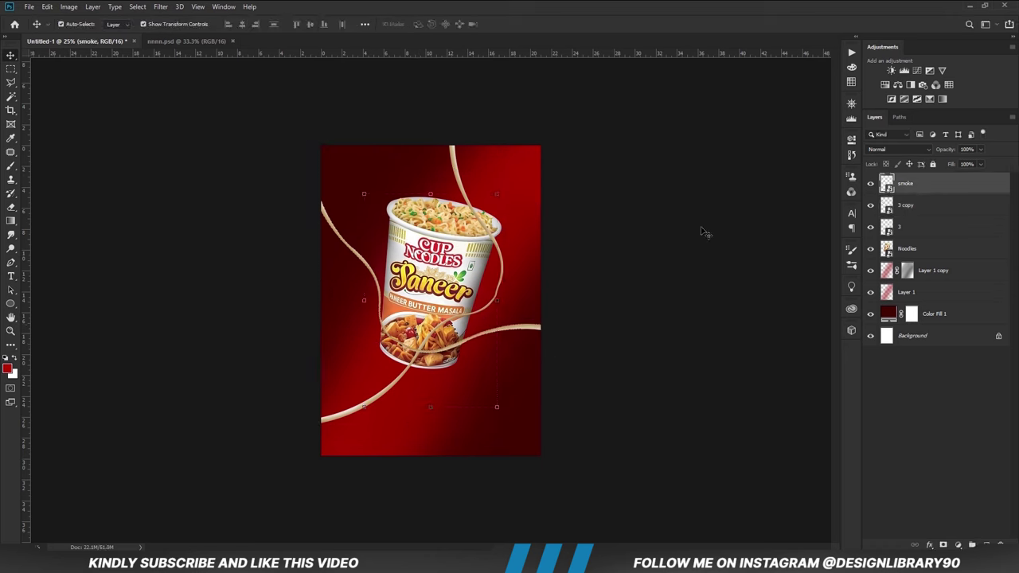
pyautogui.click(397, 263)
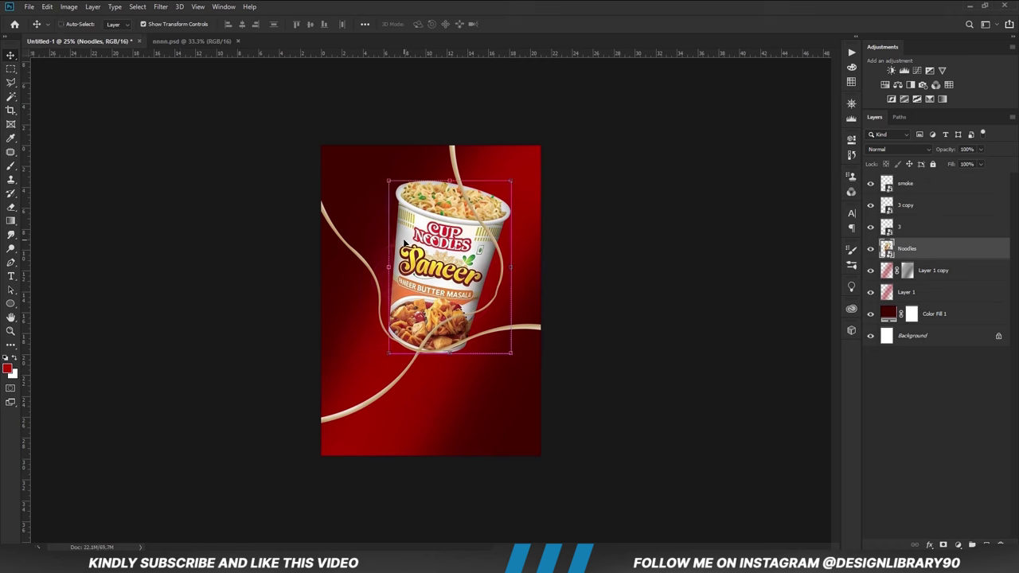
pyautogui.click(379, 236)
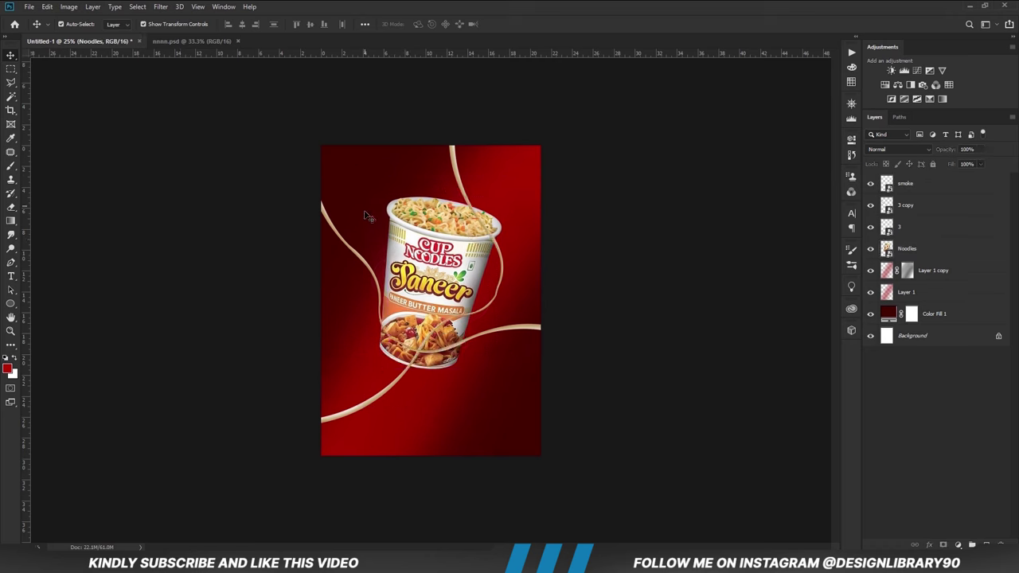
pyautogui.click(920, 186)
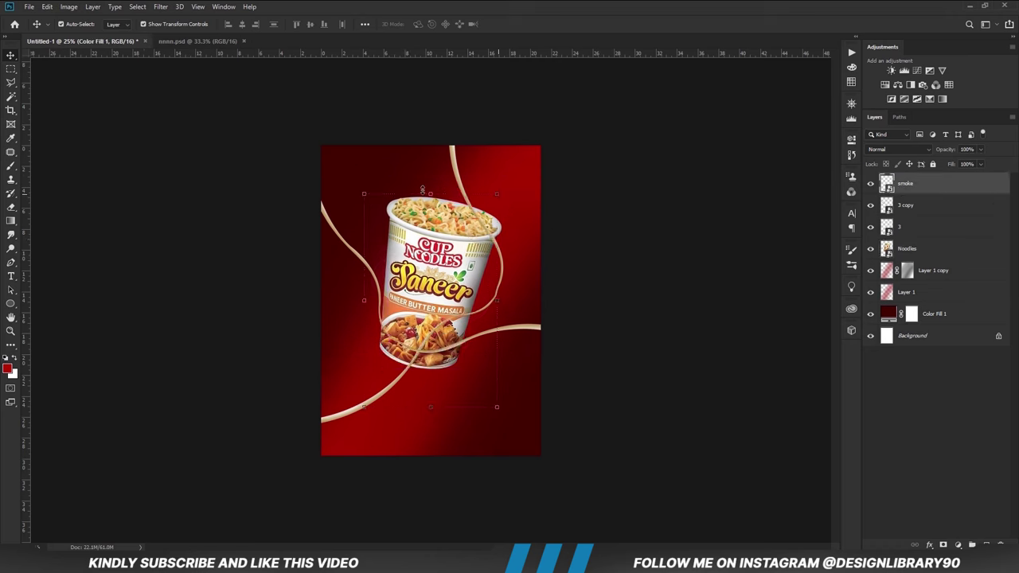
pyautogui.hotkey('ctrl', 't')
pyautogui.moveTo(454, 209); pyautogui.dragTo(439, 224)
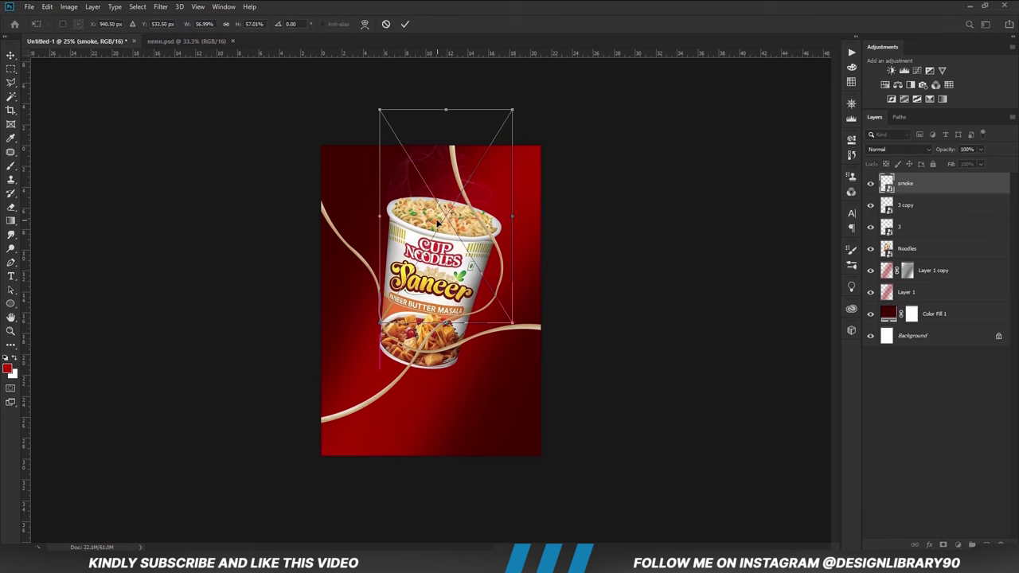
pyautogui.press('Return')
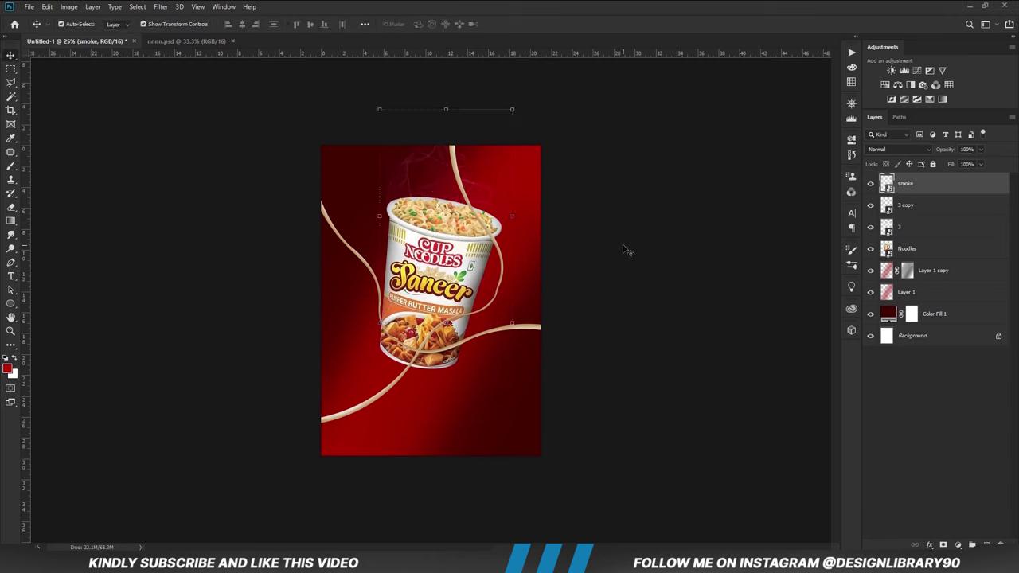
# Add a Curves 1 adjustment layer with one extra point on the tone curve.
pyautogui.click(647, 271)
pyautogui.click(958, 544)
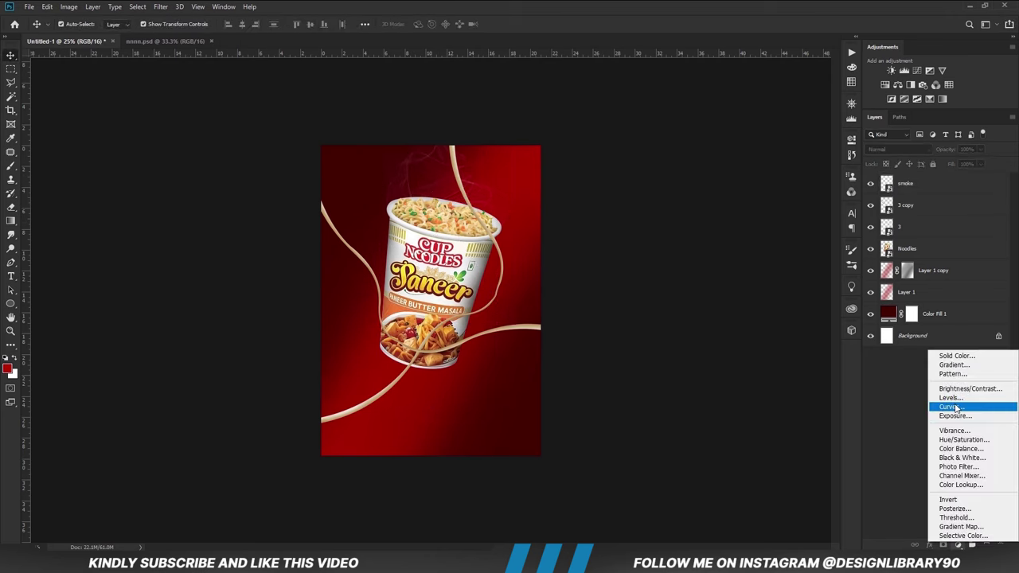
pyautogui.click(955, 407)
pyautogui.click(740, 282)
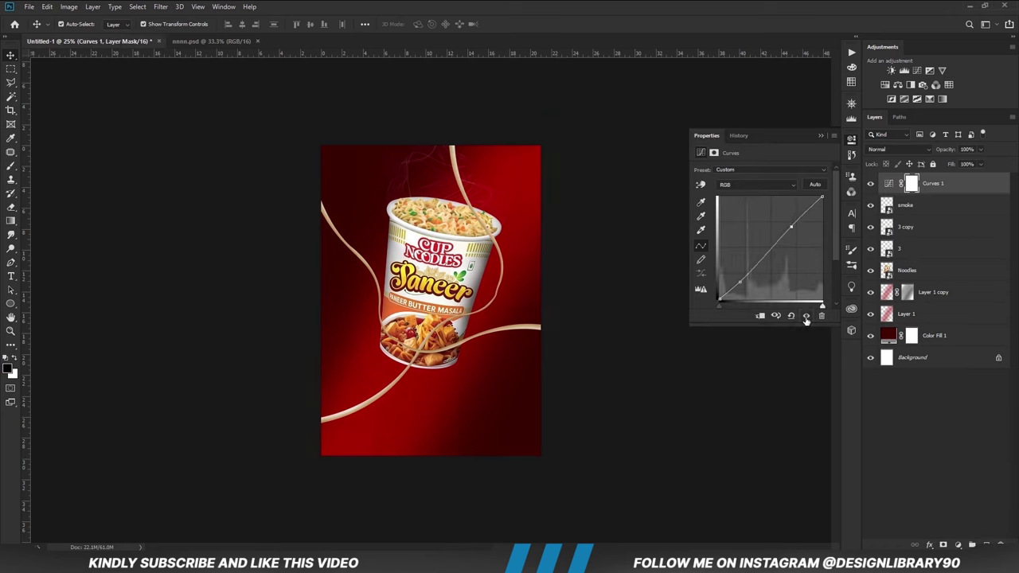
pyautogui.click(820, 136)
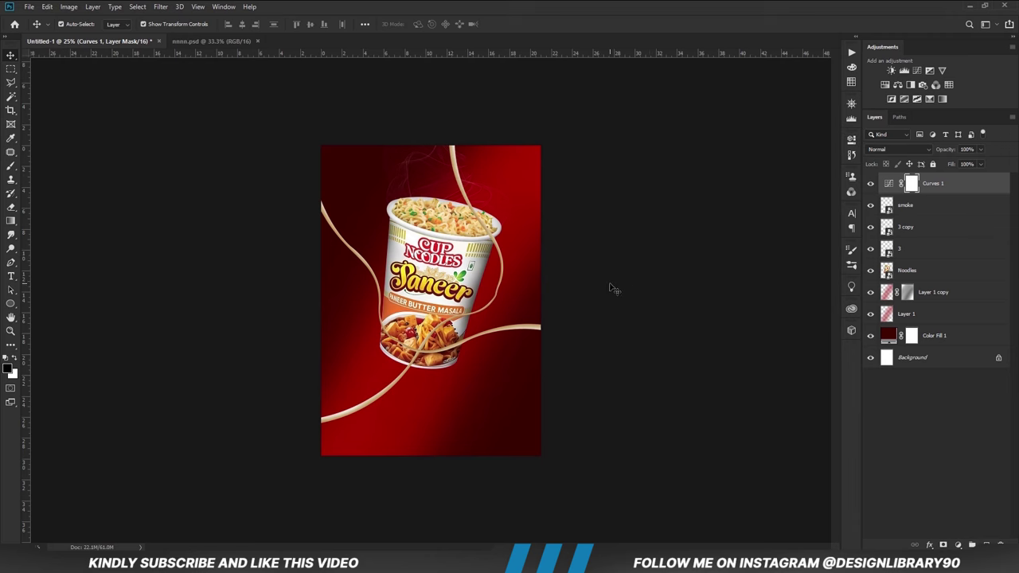
pyautogui.click(494, 239)
# Add a mask to layer 3 and prepare a black brush at 100% opacity.
pyautogui.click(870, 249)
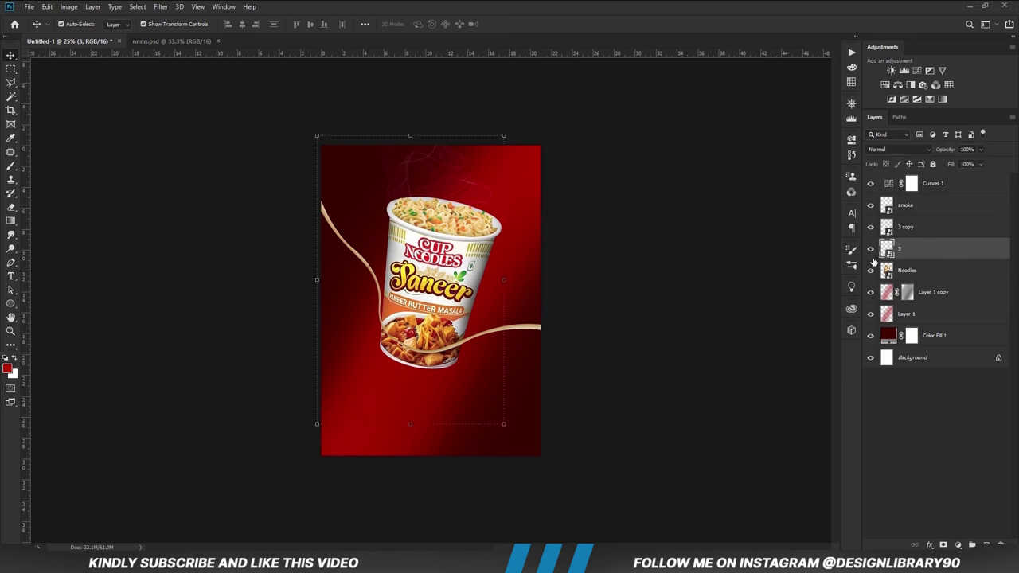
pyautogui.click(944, 545)
pyautogui.press('d')
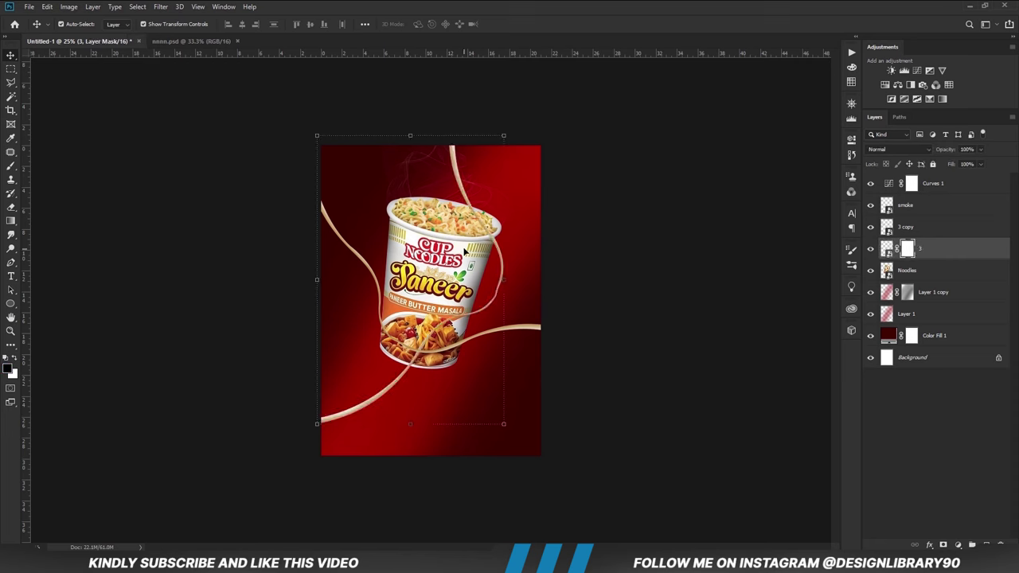
pyautogui.rightClick(11, 166)
pyautogui.click(120, 165)
pyautogui.moveTo(243, 31); pyautogui.dragTo(311, 32)
# Shrink the soft brush to about 250 px to hide the strand near the rim.
pyautogui.rightClick(506, 216)
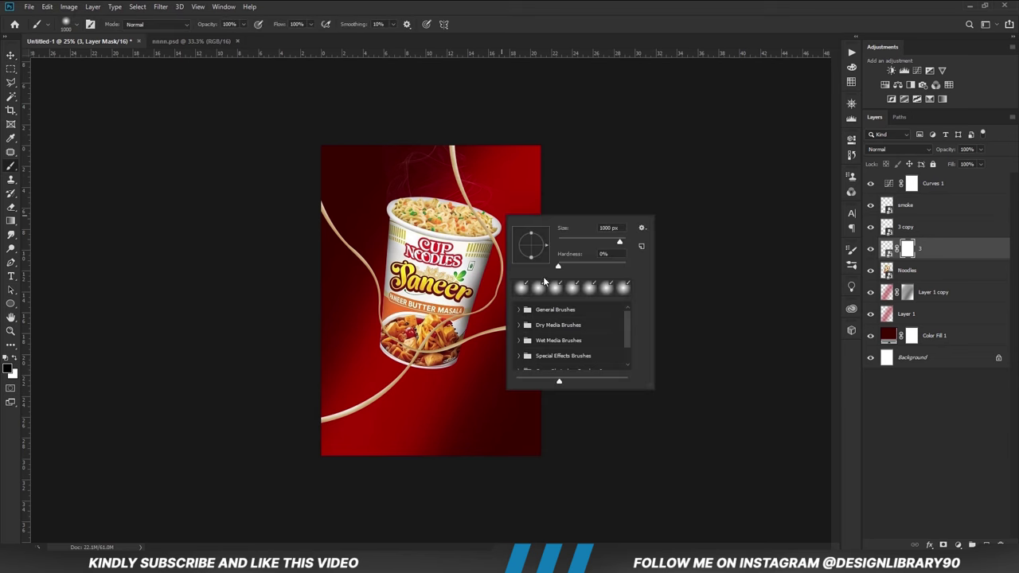
pyautogui.press('[')
pyautogui.press('Return')
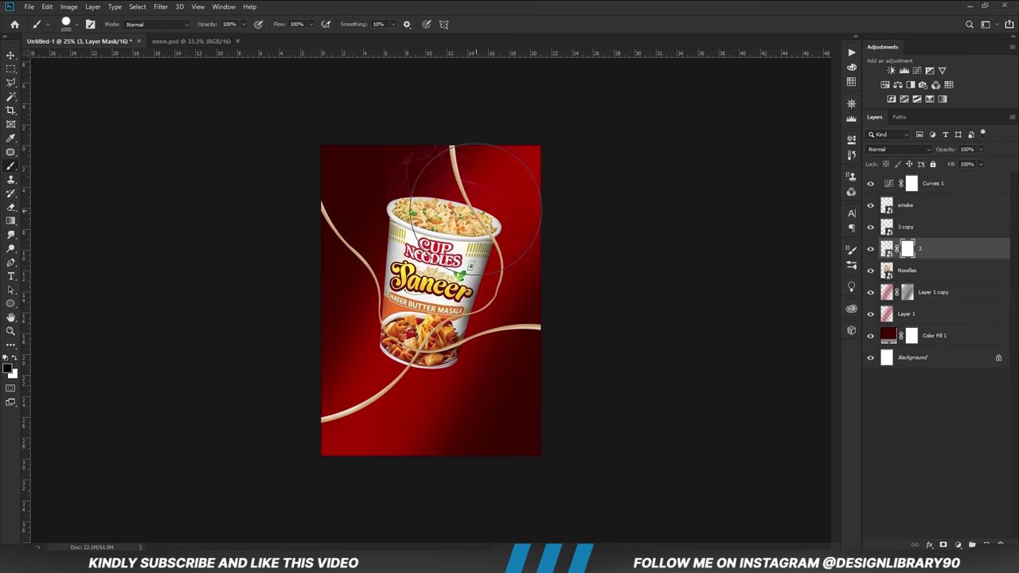
pyautogui.press('[')
pyautogui.press('[')
pyautogui.press('[')
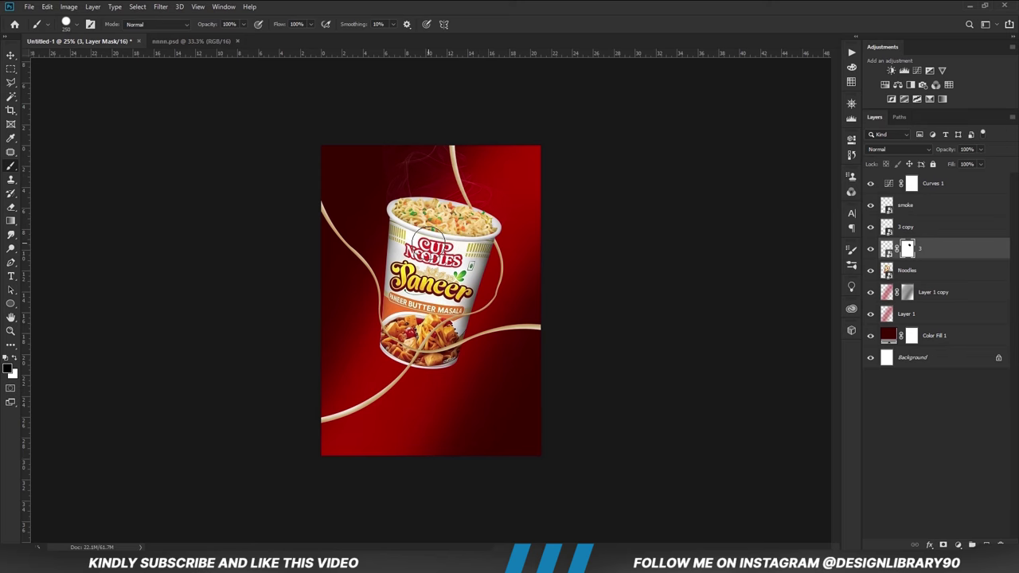
pyautogui.scroll(5, 462, 243)
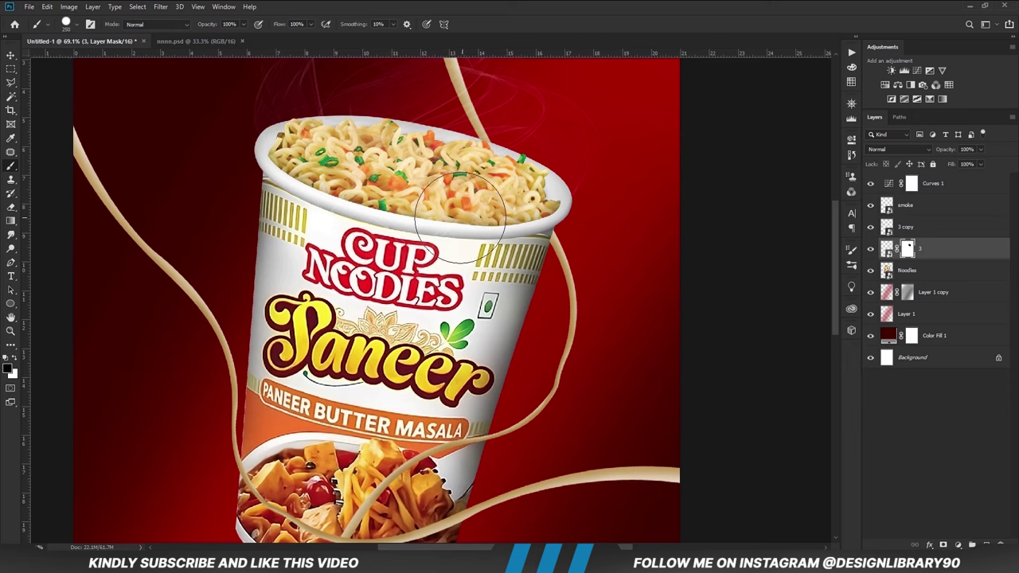
pyautogui.scroll(-5, 460, 216)
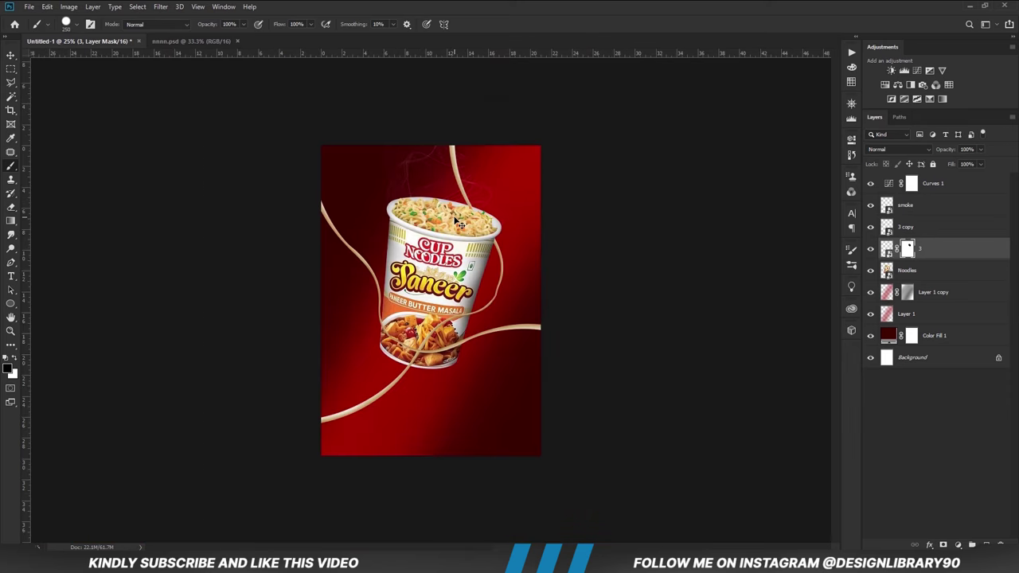
pyautogui.press('v')
pyautogui.click(629, 274)
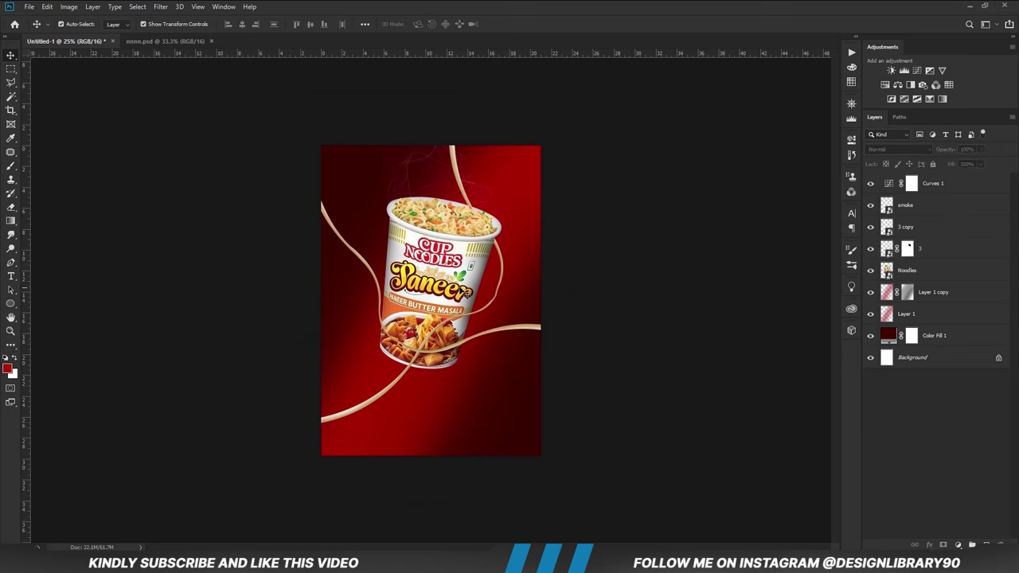
# Add an Exposure adjustment at -3.22 clipped to the Noodles layer.
pyautogui.click(423, 287)
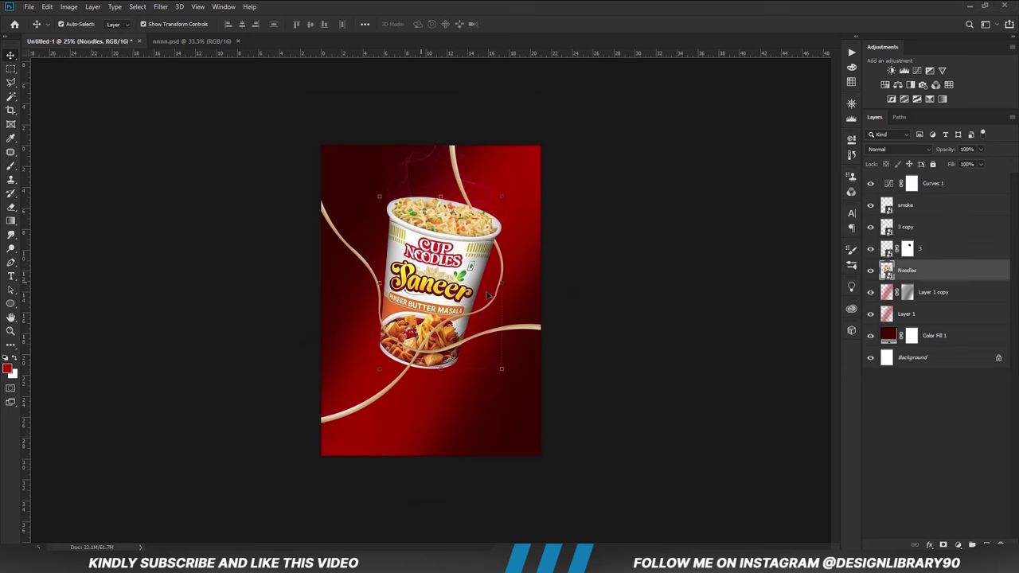
pyautogui.click(959, 544)
pyautogui.click(952, 419)
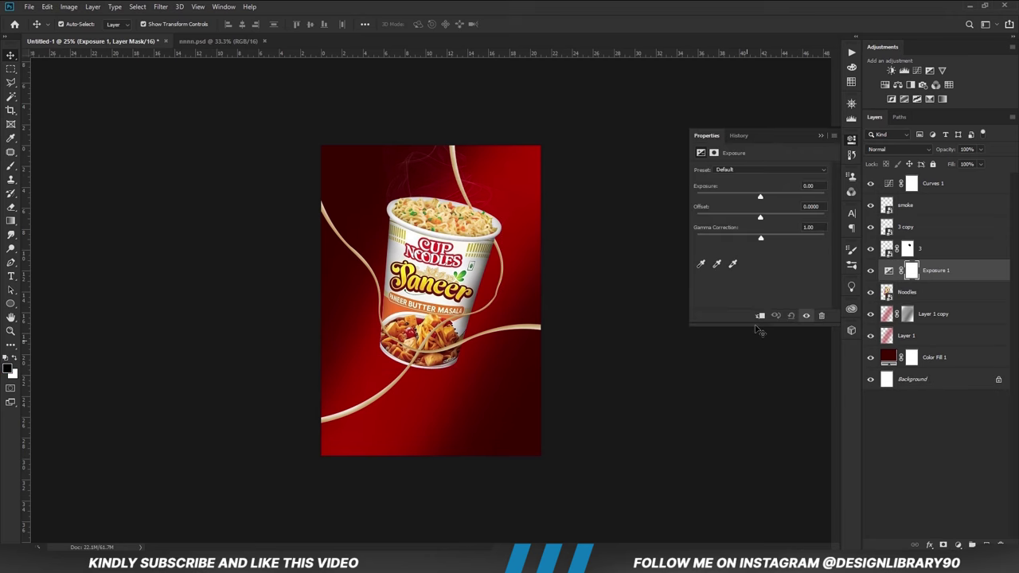
pyautogui.click(759, 316)
pyautogui.moveTo(751, 197); pyautogui.dragTo(726, 197)
pyautogui.click(824, 136)
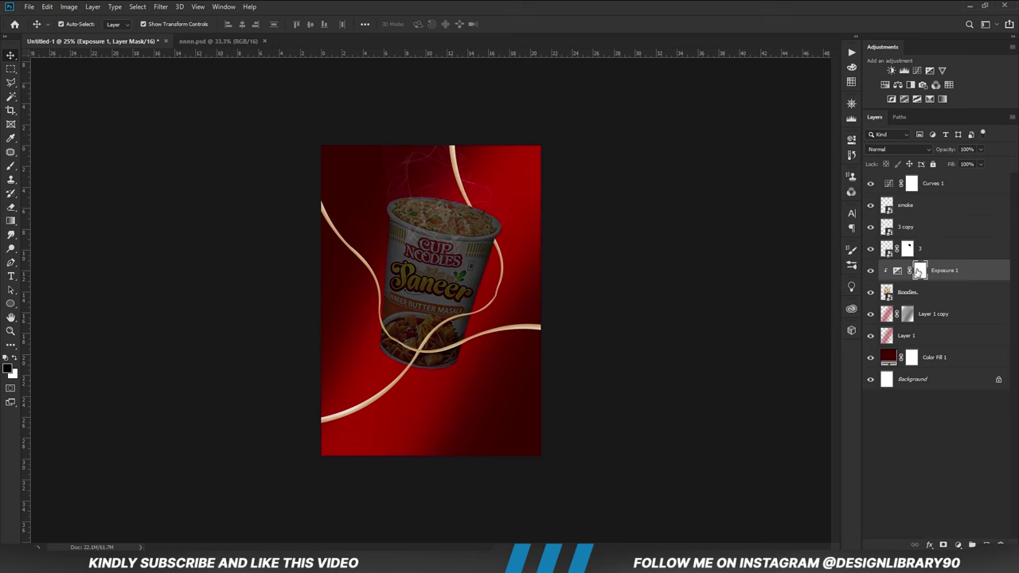
# Invert the Exposure 1 mask to black and get a white Brush ready.
pyautogui.hotkey('ctrl', 'i')
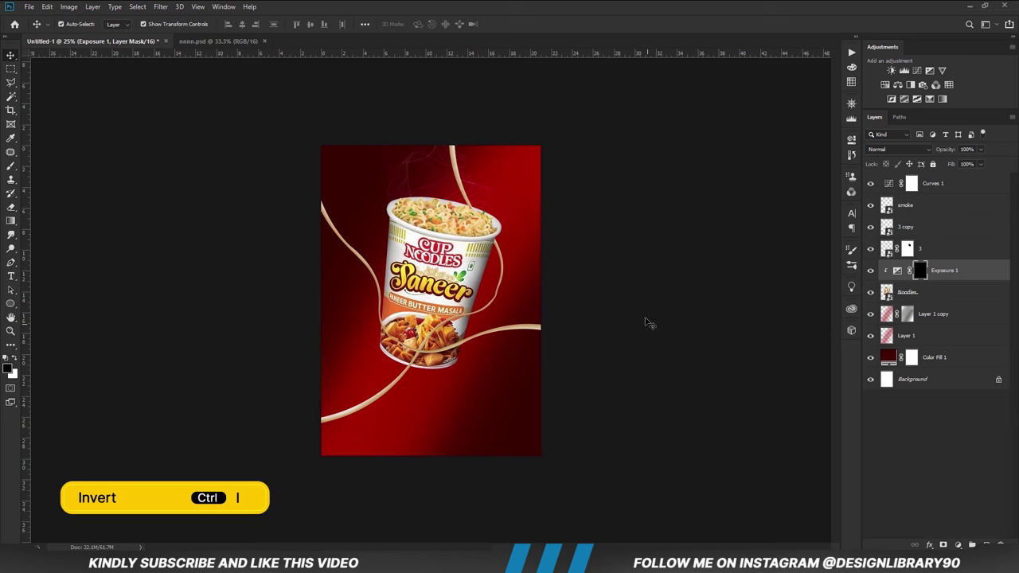
pyautogui.click(13, 358)
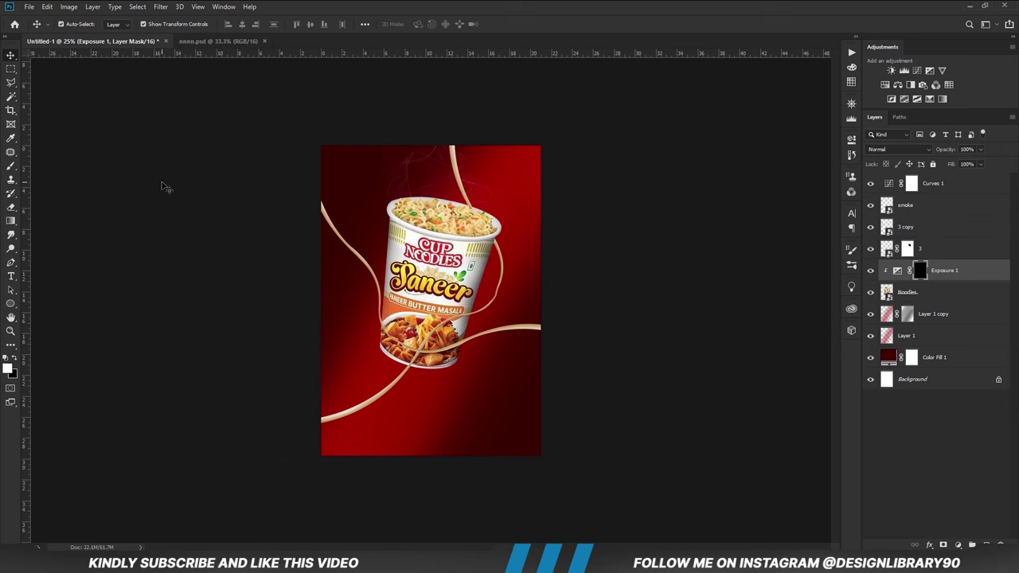
pyautogui.press('b')
pyautogui.rightClick(10, 167)
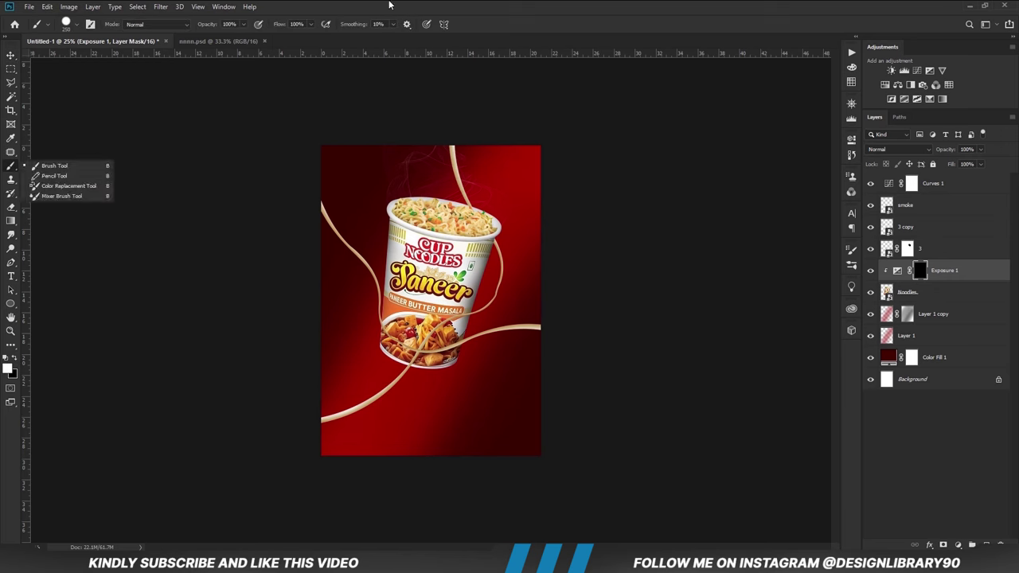
# With a soft 26% opacity white brush, paint the lower noodle strand on the mask.
pyautogui.click(244, 25)
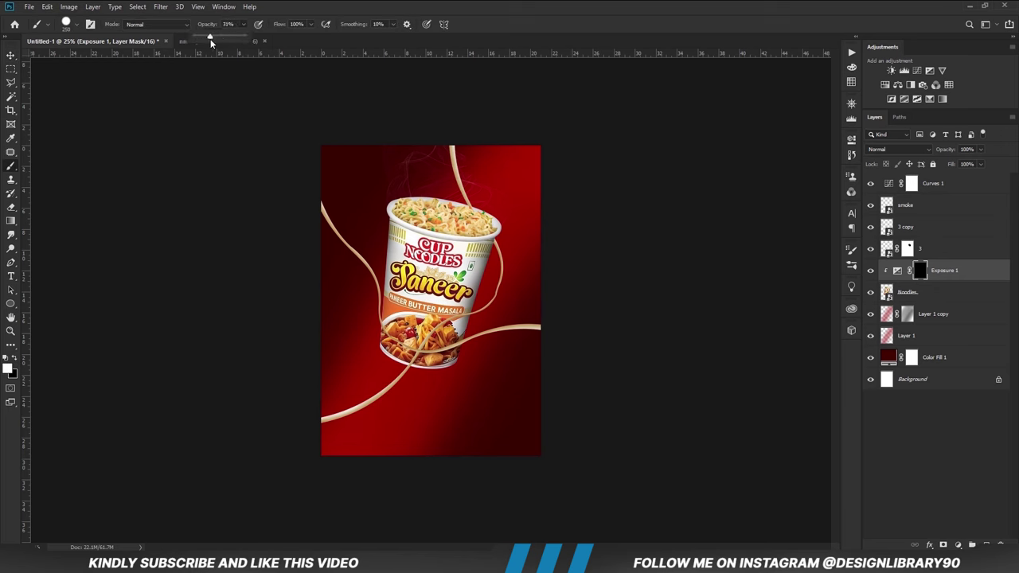
pyautogui.moveTo(209, 39); pyautogui.dragTo(206, 40)
pyautogui.hotkey('ctrl', '+')
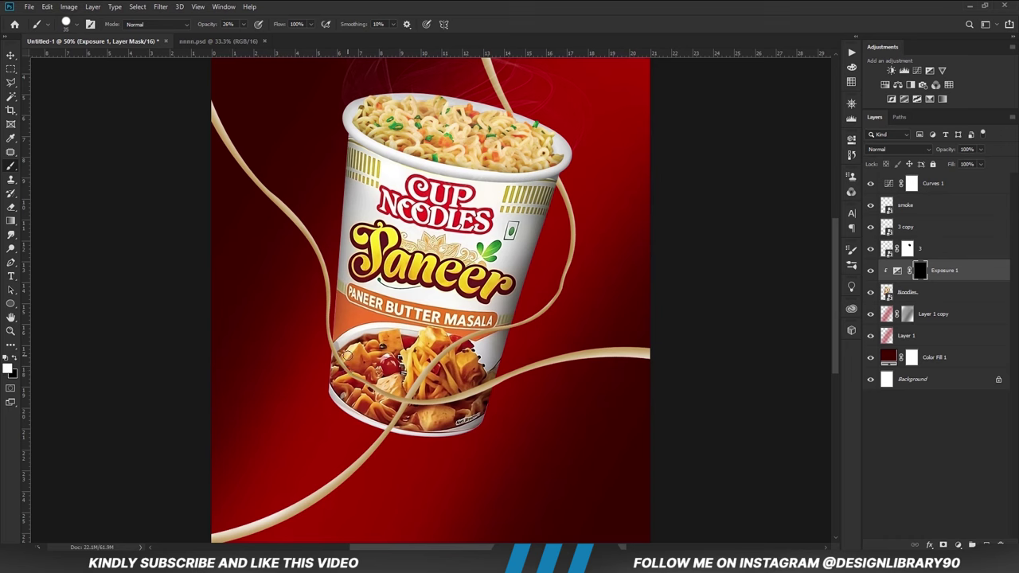
pyautogui.rightClick(422, 271)
pyautogui.moveTo(469, 312); pyautogui.dragTo(487, 319)
pyautogui.press('Return')
pyautogui.moveTo(410, 403)
pyautogui.mouseDown()
pyautogui.moveTo(447, 401)
pyautogui.moveTo(352, 381)
pyautogui.mouseUp()
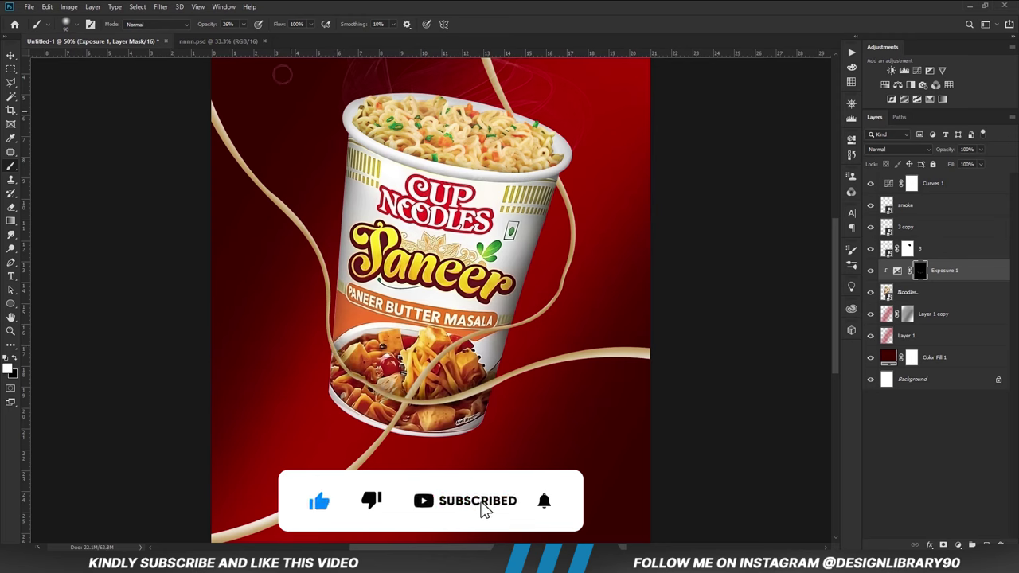
# Switch to black at 54% brush opacity and toggle Exposure 1 to compare.
pyautogui.press('5')
pyautogui.press('4')
pyautogui.press('x')
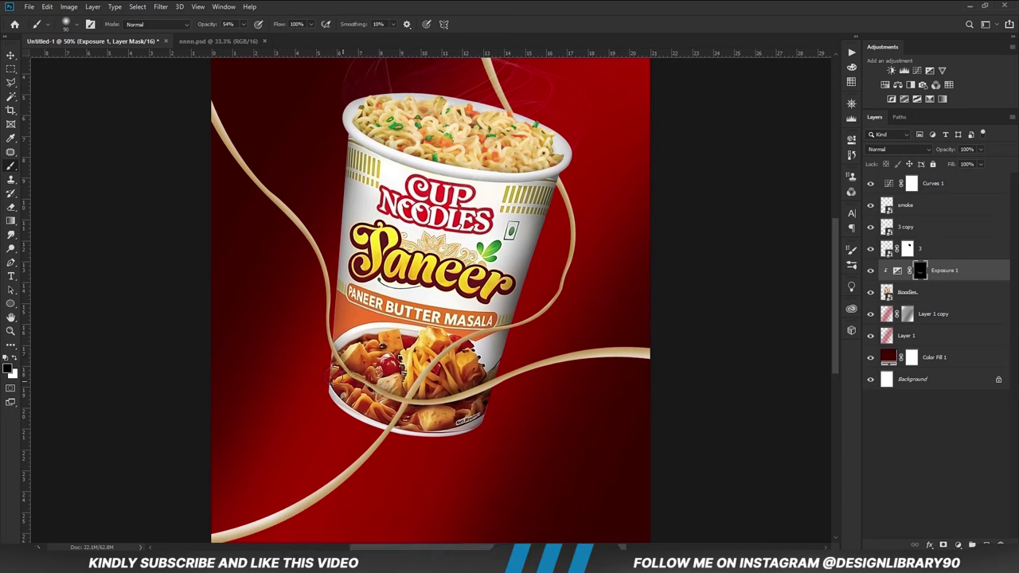
pyautogui.click(871, 271)
pyautogui.press('v')
pyautogui.press('b')
pyautogui.press('x')
# Paint the label band and MASALA strand at 25%, then a 125 px black brush at 43%.
pyautogui.moveTo(236, 24); pyautogui.dragTo(230, 40)
pyautogui.moveTo(509, 328)
pyautogui.mouseDown()
pyautogui.moveTo(473, 330)
pyautogui.moveTo(398, 406)
pyautogui.moveTo(453, 351)
pyautogui.moveTo(477, 343)
pyautogui.mouseUp()
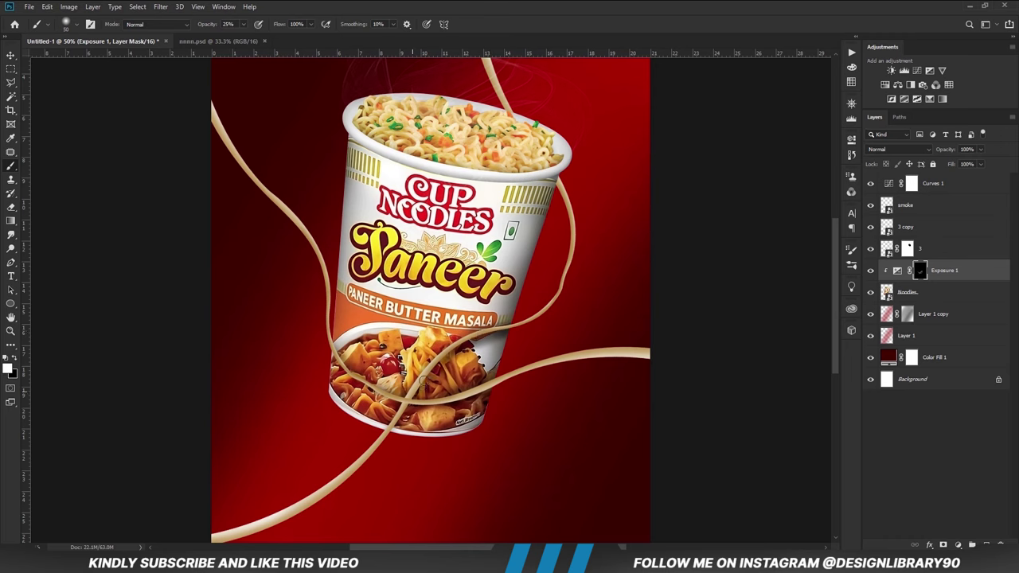
pyautogui.moveTo(452, 356); pyautogui.dragTo(513, 315)
pyautogui.press('x')
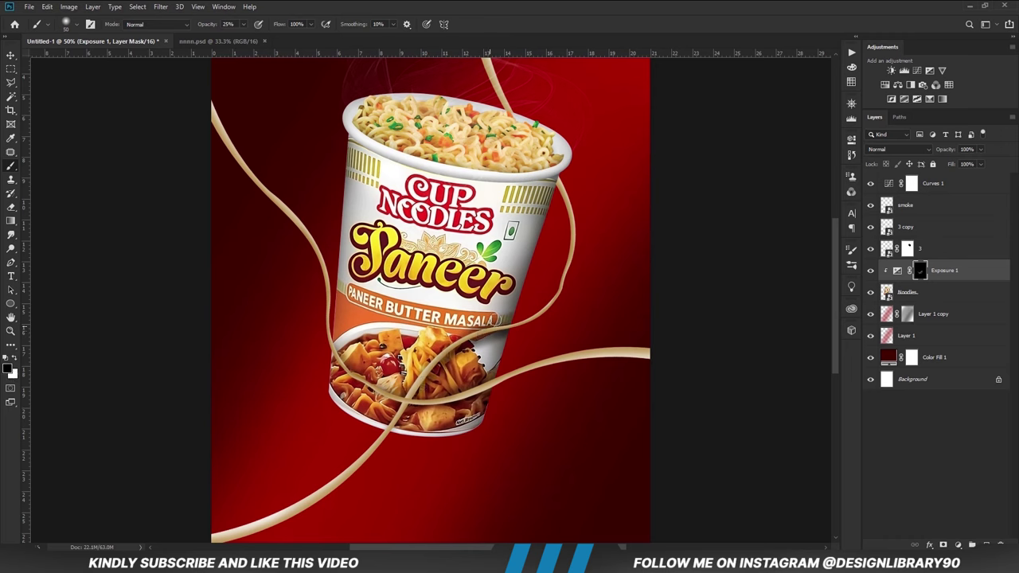
pyautogui.press('4')
pyautogui.press('3')
pyautogui.press(']')
pyautogui.press(']')
pyautogui.press(']')
pyautogui.moveTo(438, 381)
pyautogui.mouseDown()
pyautogui.moveTo(423, 353)
pyautogui.moveTo(385, 431)
pyautogui.mouseUp()
# Touch up the cup bottom in white and set Exposure 1 to 80% opacity.
pyautogui.press('x')
pyautogui.press('x')
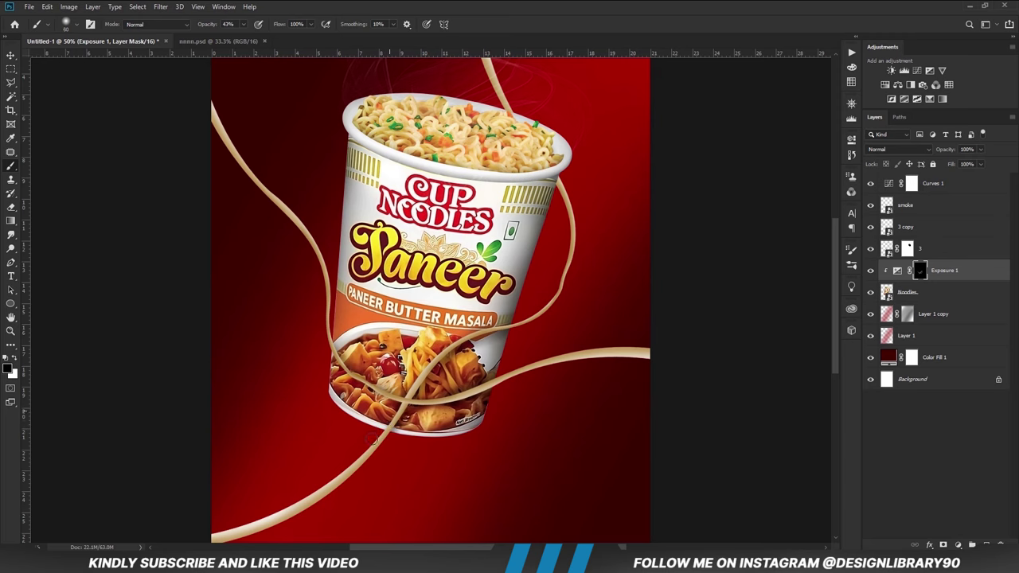
pyautogui.click(870, 271)
pyautogui.moveTo(415, 377); pyautogui.dragTo(407, 387)
pyautogui.hotkey('ctrl', '-')
pyautogui.hotkey('ctrl', '-')
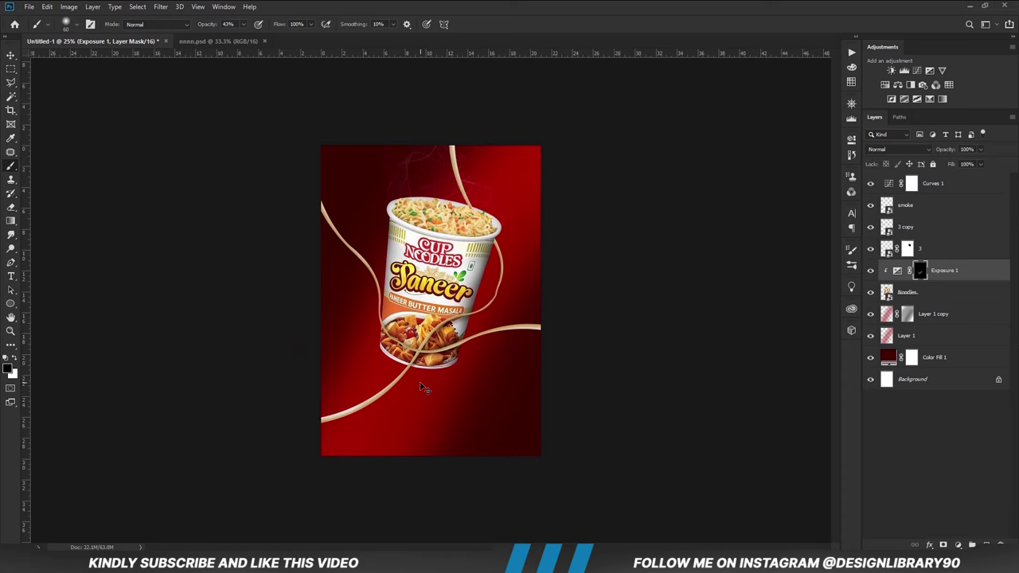
pyautogui.press('v')
pyautogui.click(981, 150)
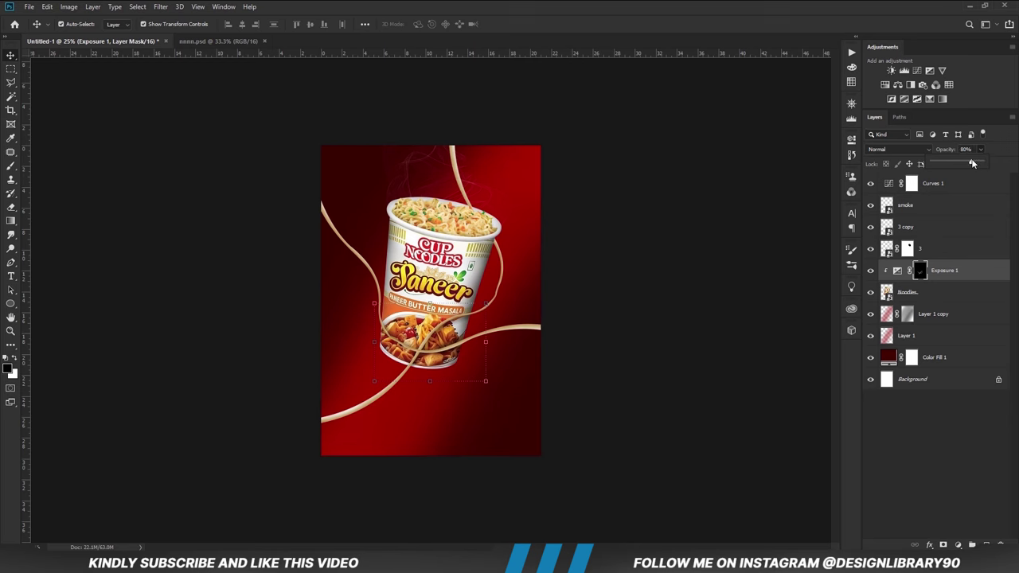
pyautogui.click(727, 293)
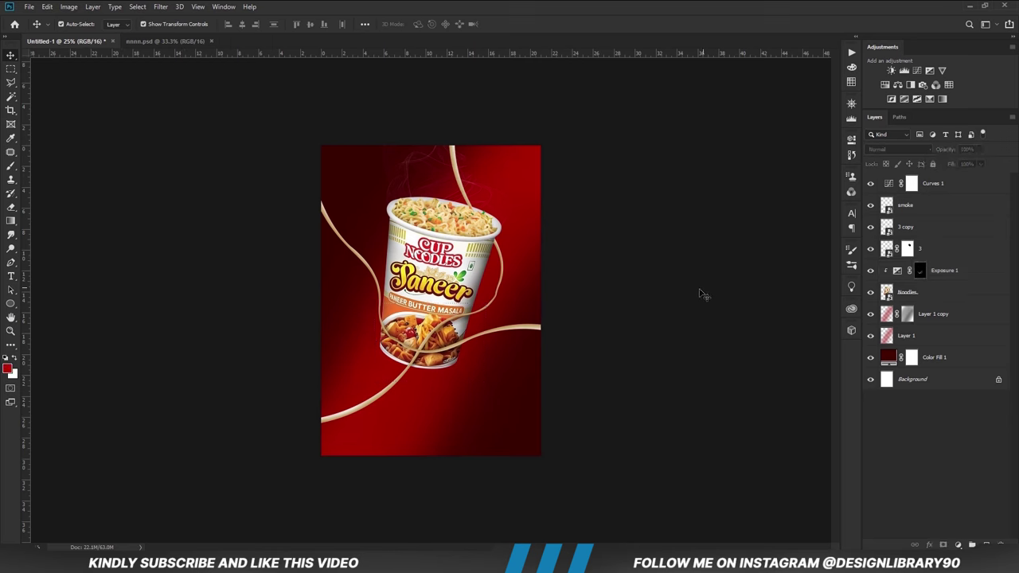
# Add an Exposure 2 adjustment at -2.44 clipped to Noodles with an inverted black mask.
pyautogui.click(443, 257)
pyautogui.click(957, 546)
pyautogui.click(954, 411)
pyautogui.moveTo(749, 197); pyautogui.dragTo(737, 197)
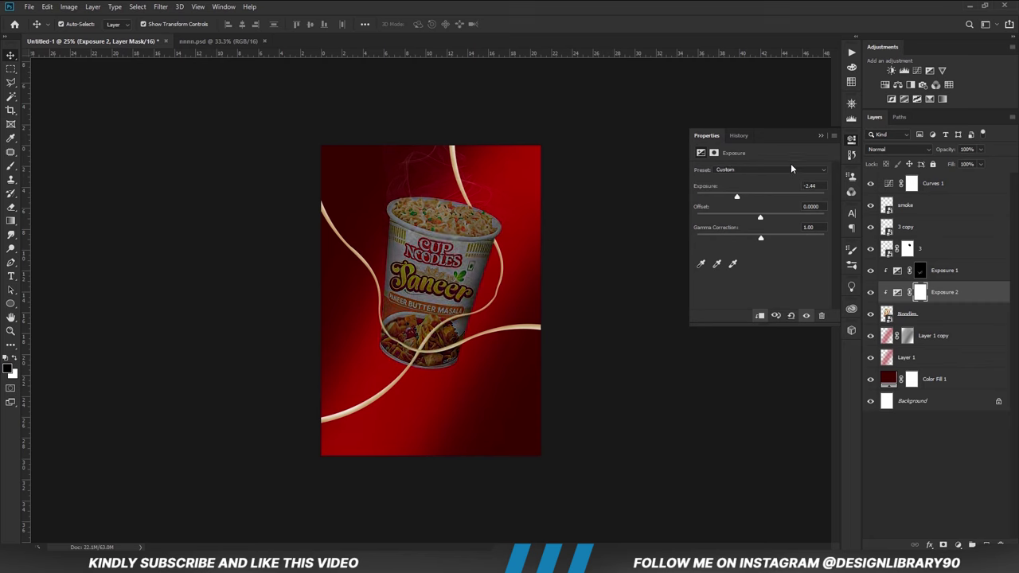
pyautogui.click(824, 137)
pyautogui.hotkey('ctrl', 'i')
# Paint white at 12% brush opacity along the cup's side to darken it.
pyautogui.press('b')
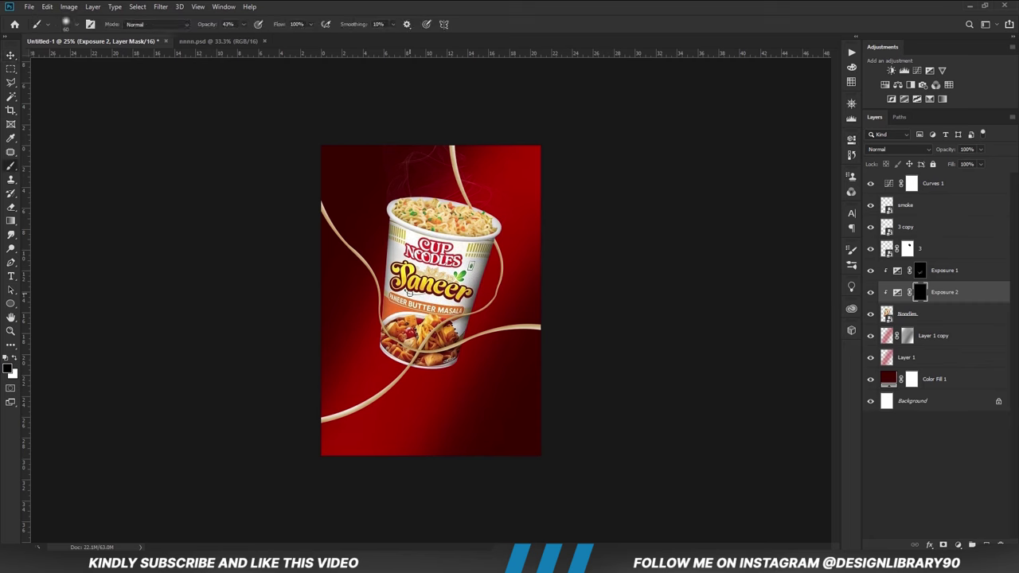
pyautogui.press('x')
pyautogui.moveTo(243, 24); pyautogui.dragTo(225, 36)
pyautogui.moveTo(392, 248); pyautogui.dragTo(443, 392)
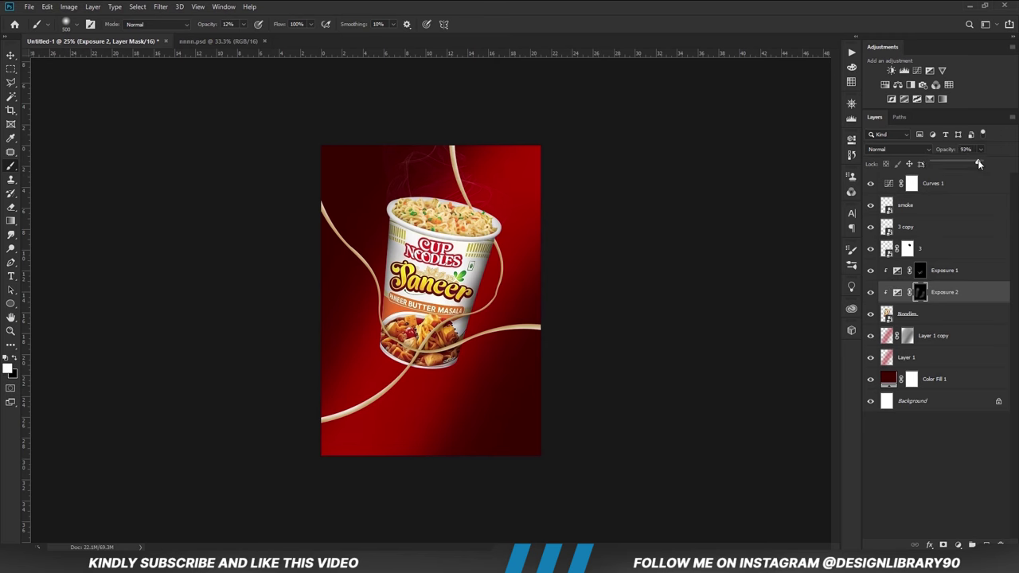
pyautogui.press('v')
pyautogui.click(669, 263)
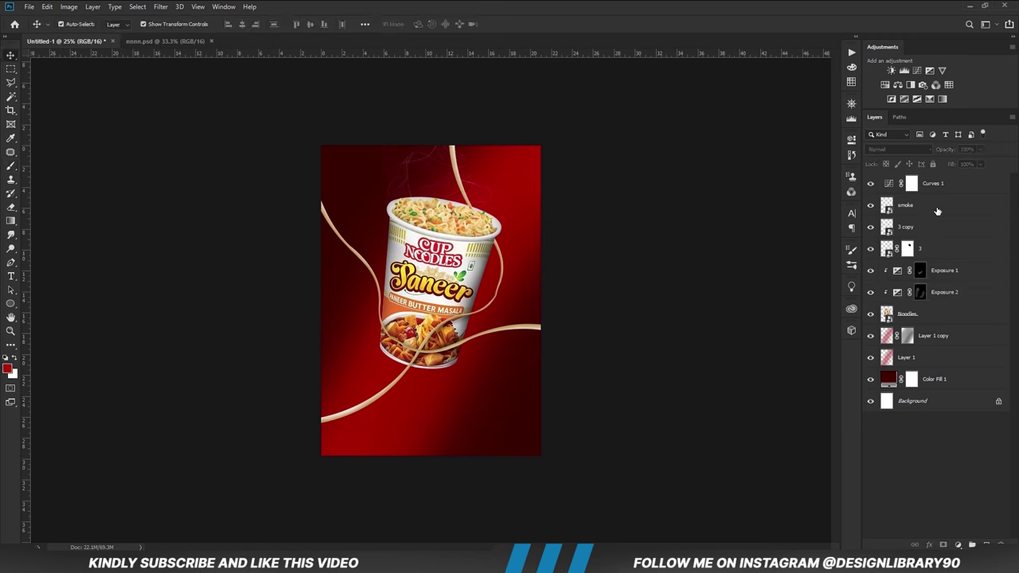
# Check the smoke layer, then add a clipped Exposure 3 above Noodles with an inverted mask.
pyautogui.click(936, 208)
pyautogui.click(869, 205)
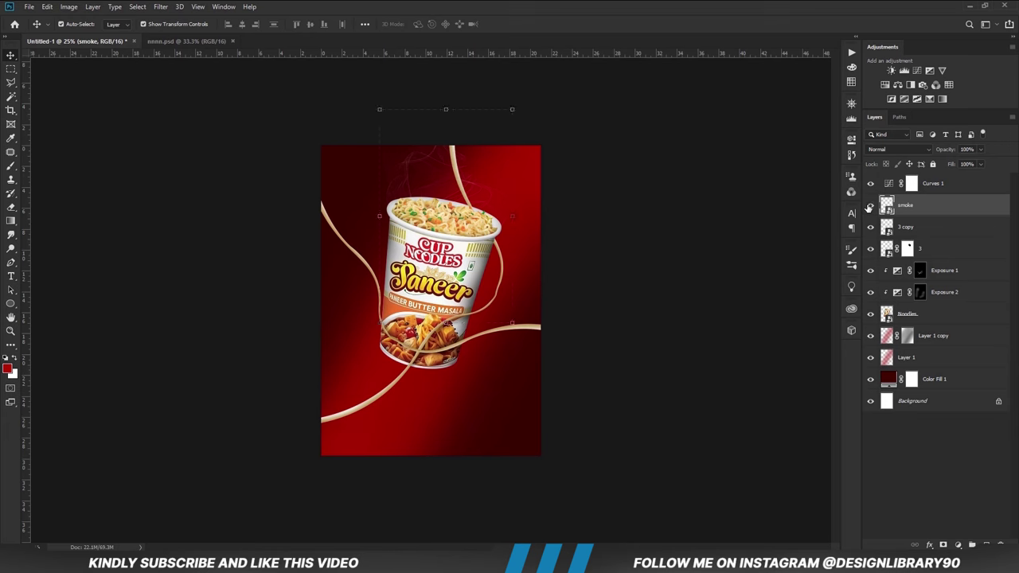
pyautogui.click(618, 257)
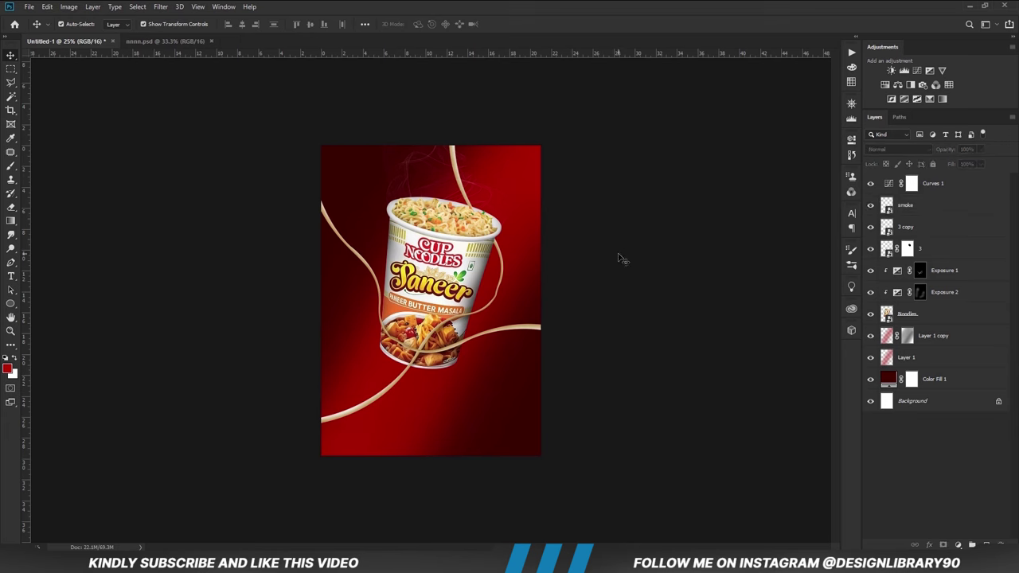
pyautogui.click(431, 242)
pyautogui.click(958, 544)
pyautogui.click(956, 422)
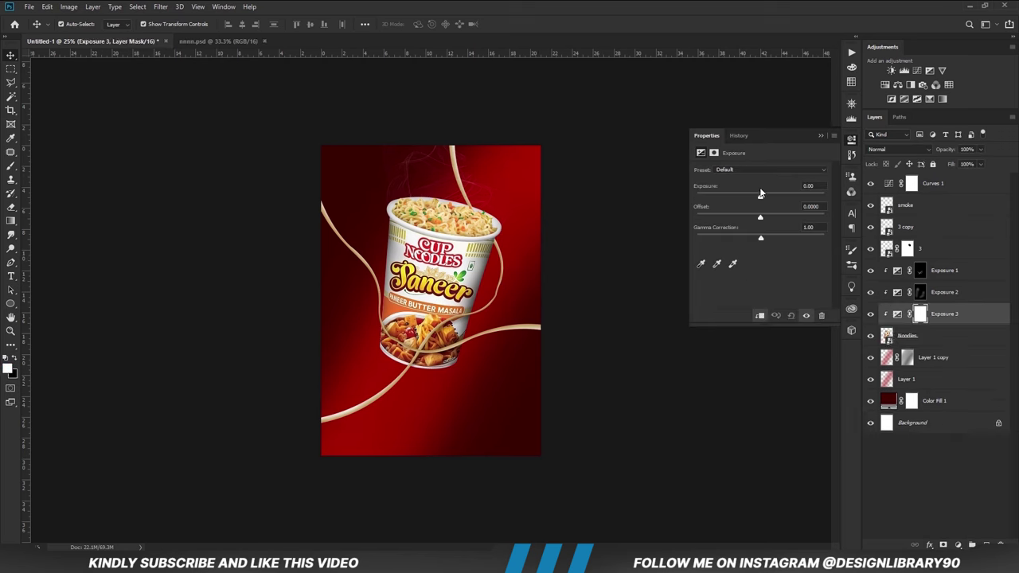
pyautogui.moveTo(760, 193); pyautogui.dragTo(737, 192)
pyautogui.click(821, 136)
pyautogui.hotkey('ctrl', 'i')
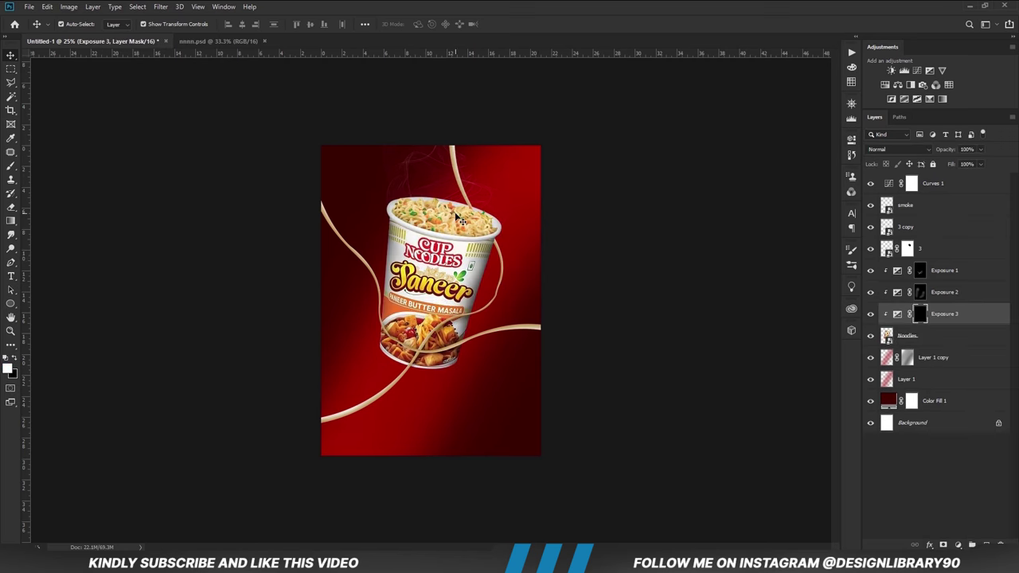
# Paint the noodle top with a 500 px soft brush, then stamp visible layers into Layer 2.
pyautogui.press('b')
pyautogui.rightClick(462, 216)
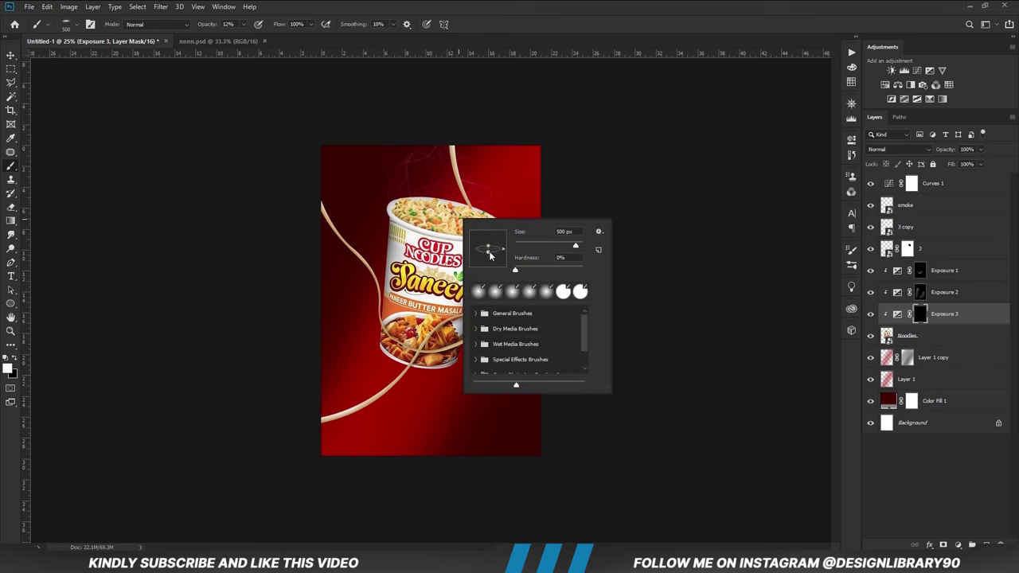
pyautogui.press('Return')
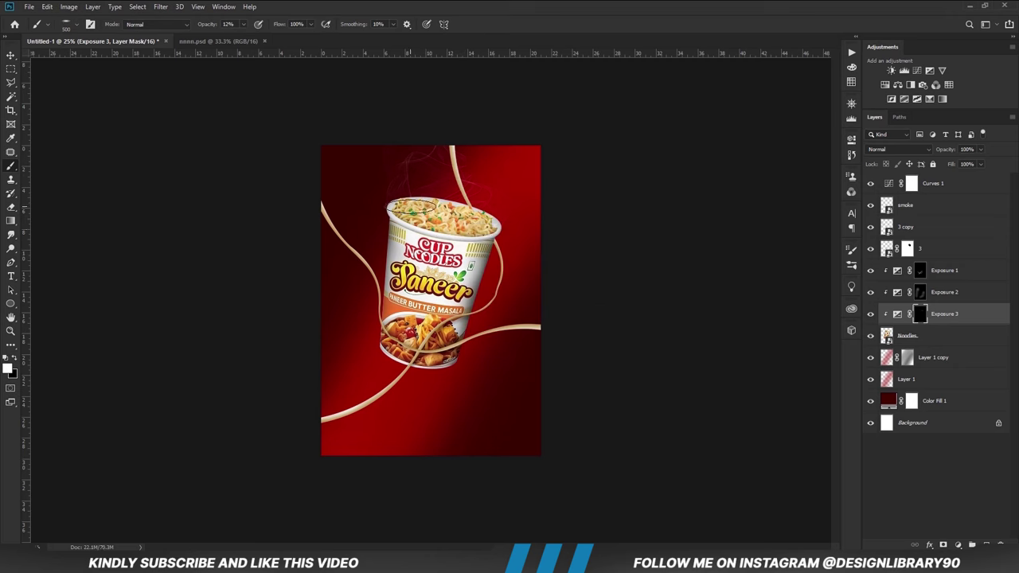
pyautogui.moveTo(411, 206); pyautogui.dragTo(512, 219)
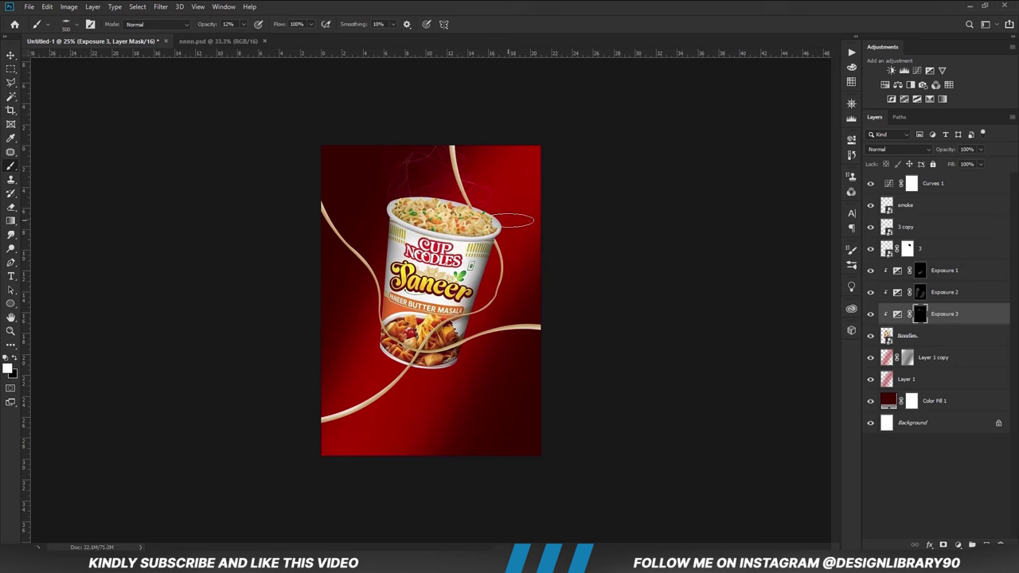
pyautogui.click(870, 314)
pyautogui.press('v')
pyautogui.click(871, 313)
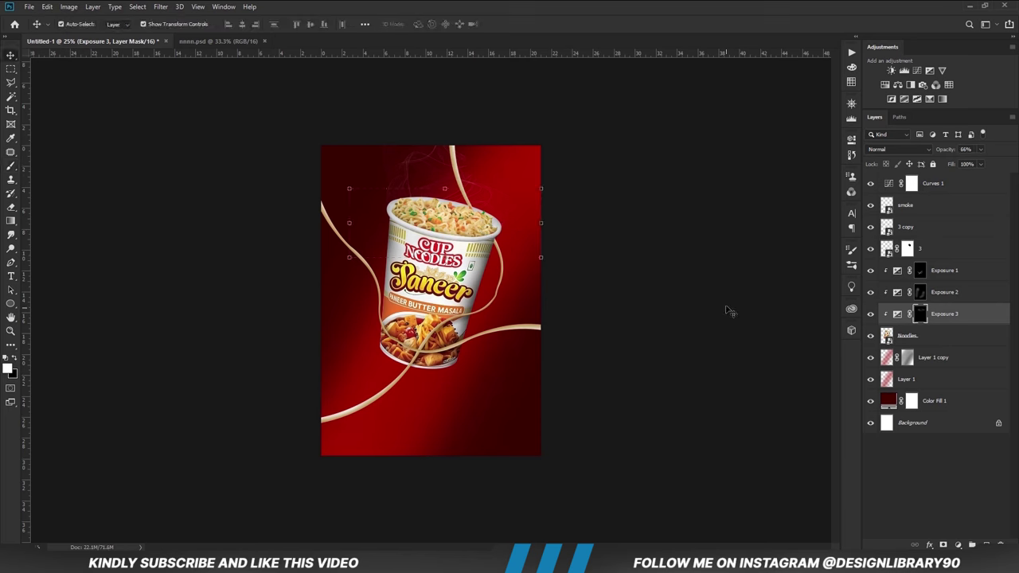
pyautogui.click(701, 370)
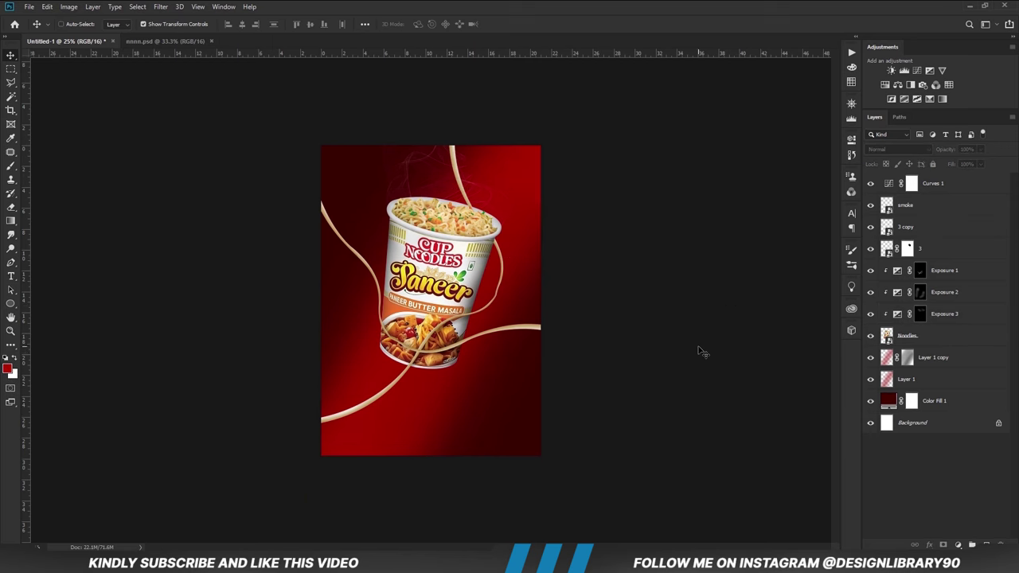
pyautogui.hotkey('ctrl', 'alt', 'shift', 'e')
# Convert the merged Layer 2 to a smart object and apply the Camera Raw Filter.
pyautogui.rightClick(930, 188)
pyautogui.click(817, 249)
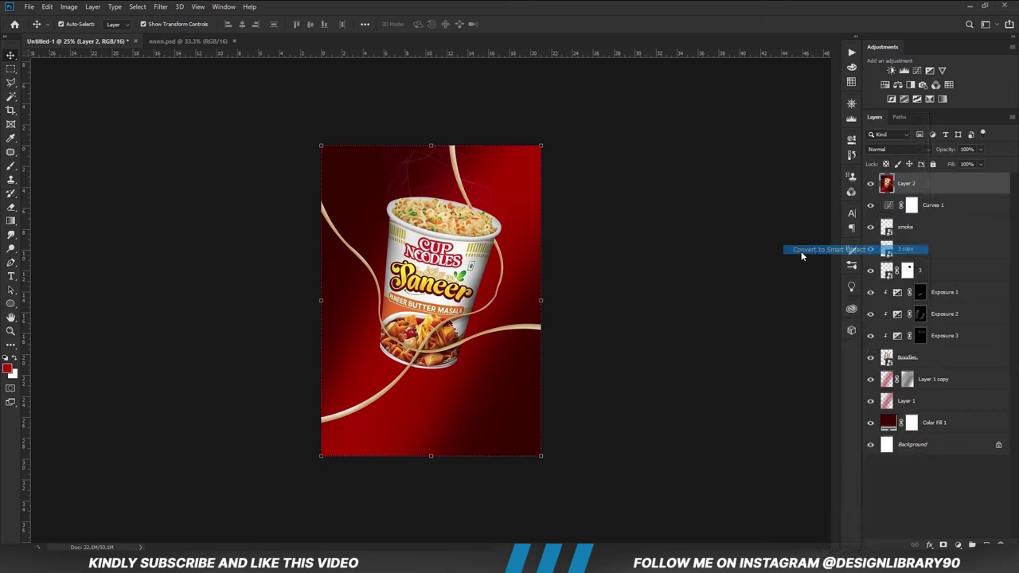
pyautogui.click(160, 7)
pyautogui.click(183, 70)
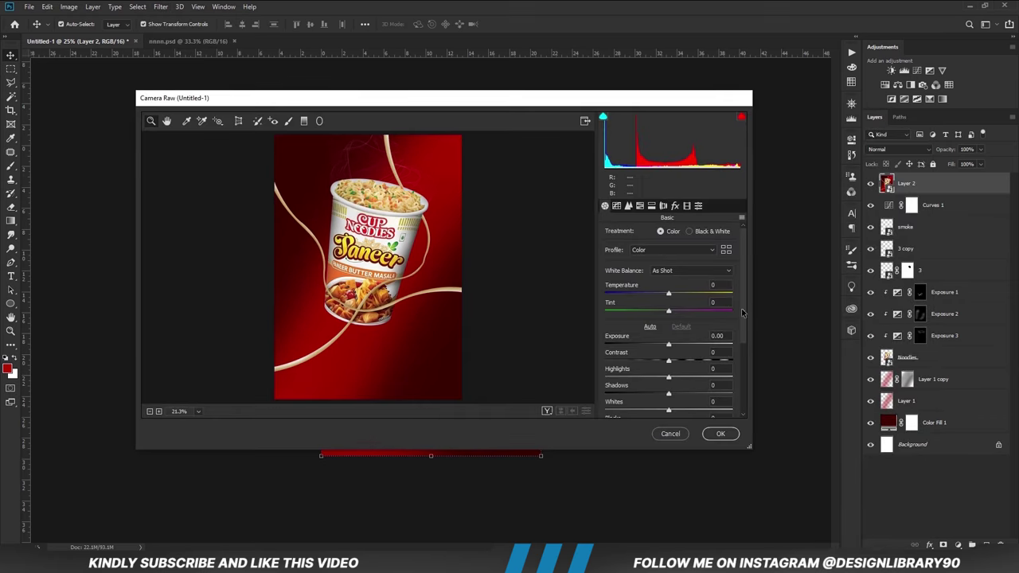
# Set shadows -14, darker blacks, texture +15 and clarity +7, with Layer 2 at 83% opacity.
pyautogui.scroll(-2, 742, 313)
pyautogui.moveTo(667, 299)
pyautogui.mouseDown()
pyautogui.moveTo(673, 313)
pyautogui.moveTo(660, 347)
pyautogui.moveTo(675, 363)
pyautogui.mouseUp()
pyautogui.click(670, 365)
pyautogui.click(669, 381)
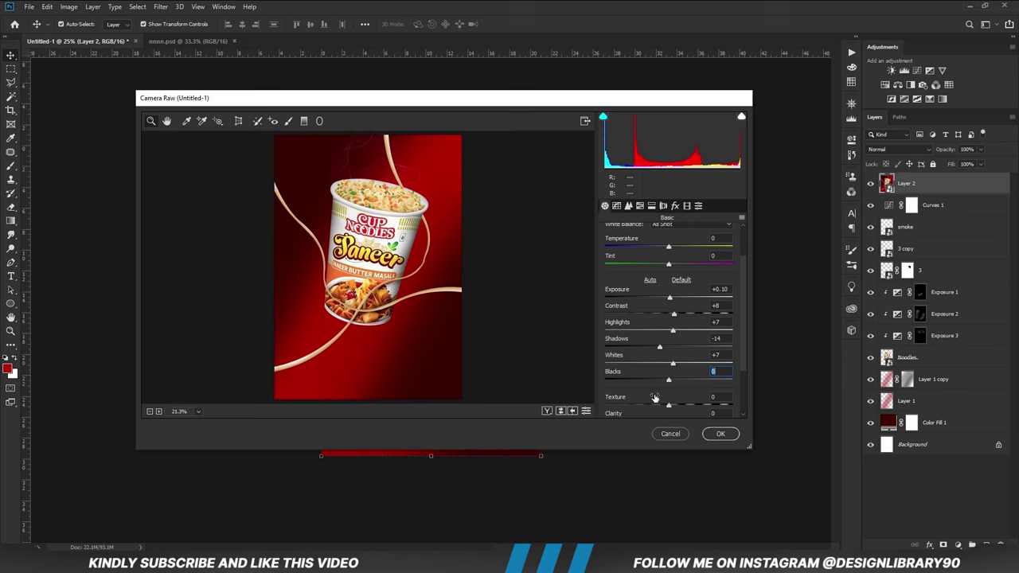
pyautogui.moveTo(669, 381)
pyautogui.mouseDown()
pyautogui.moveTo(675, 360)
pyautogui.moveTo(673, 377)
pyautogui.mouseUp()
pyautogui.scroll(-3, 742, 367)
pyautogui.click(678, 359)
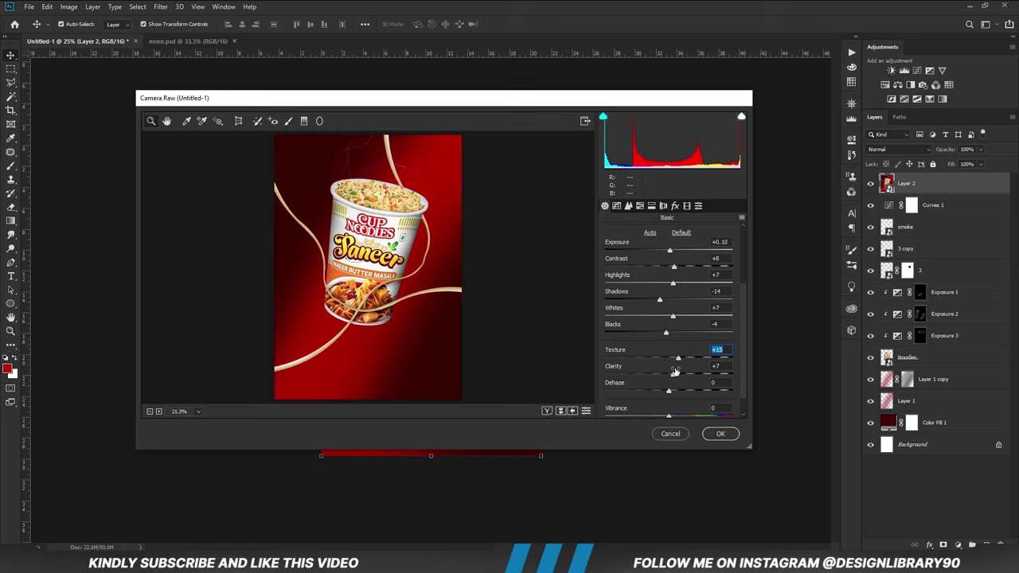
pyautogui.click(721, 433)
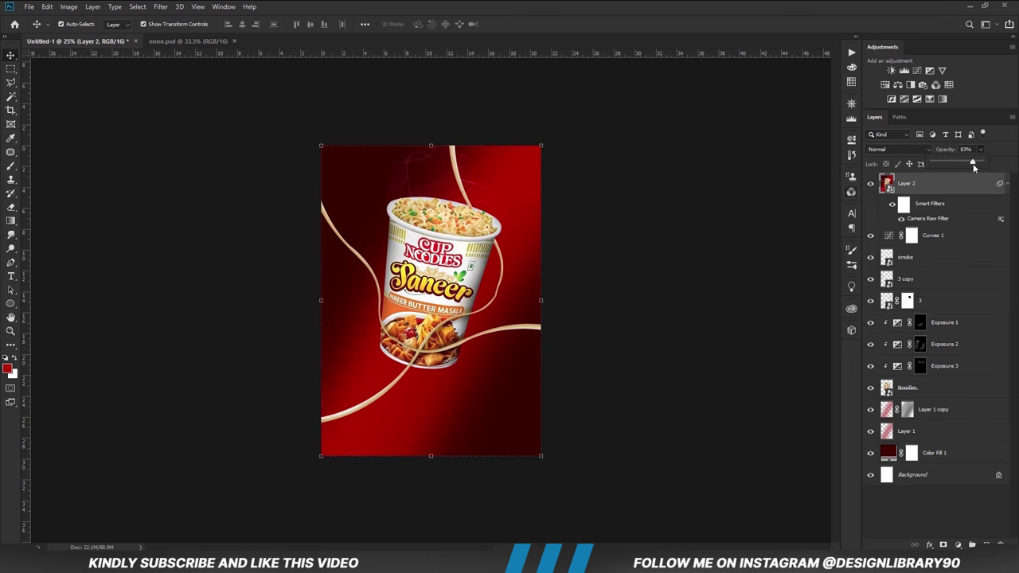
pyautogui.click(619, 276)
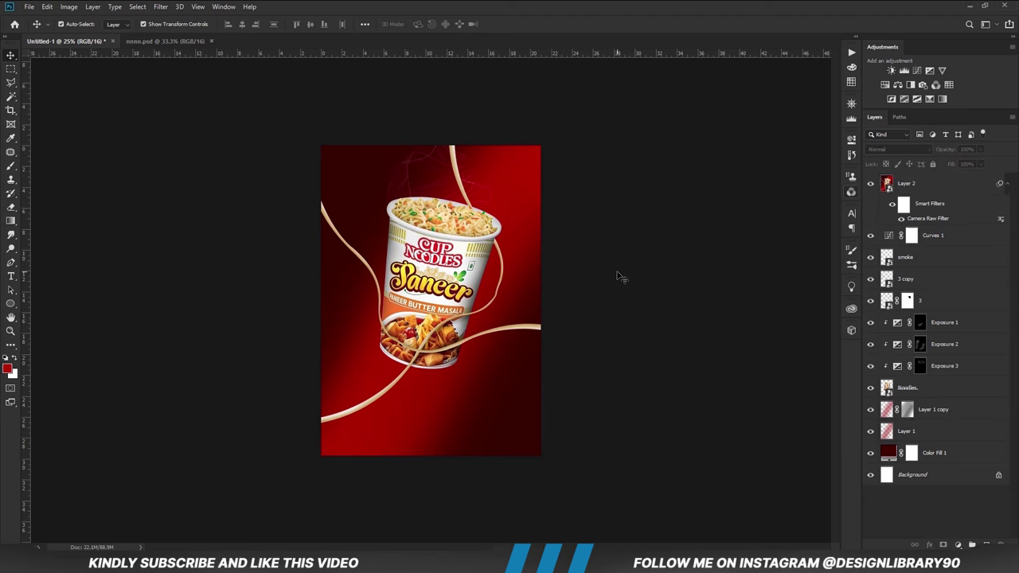